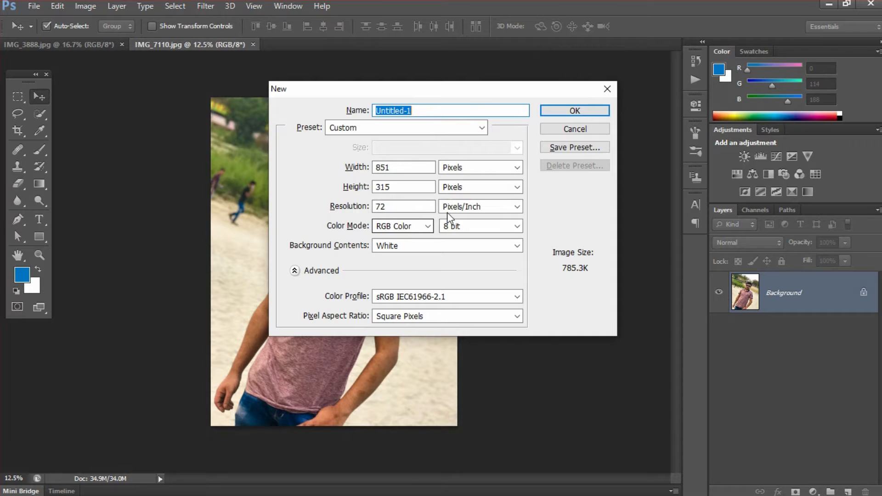
Create a white 851 × 315 px document at 72 ppi
click(574, 112)
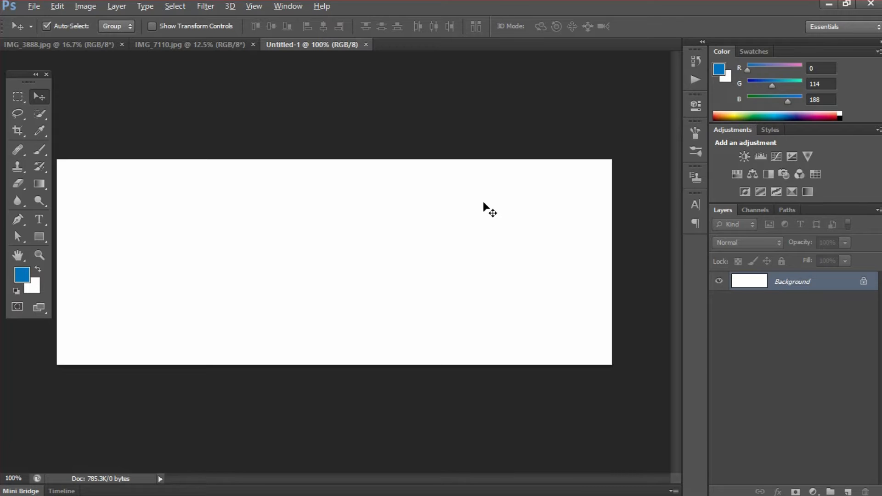
key(alt+Tab)
key(alt+Tab)
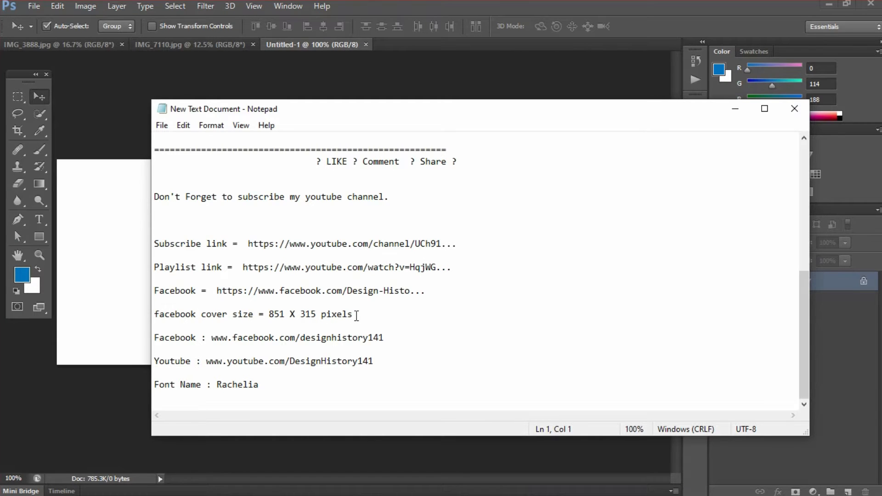
key(alt+Tab)
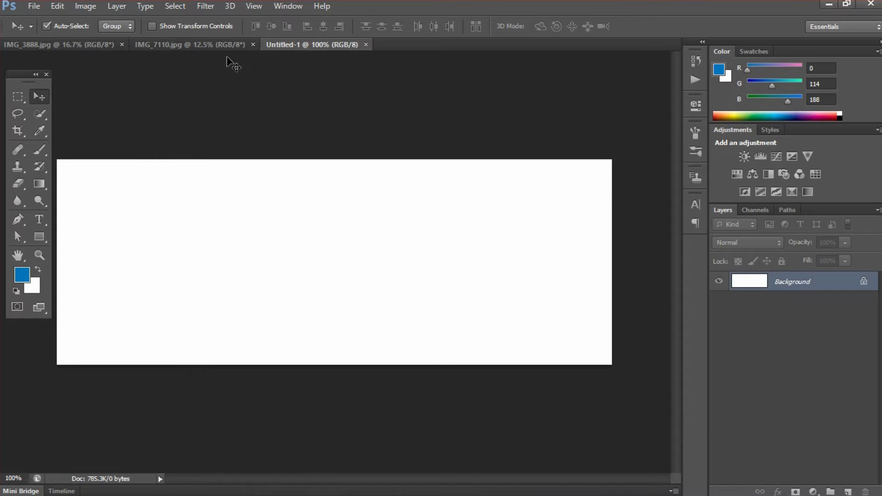
click(206, 45)
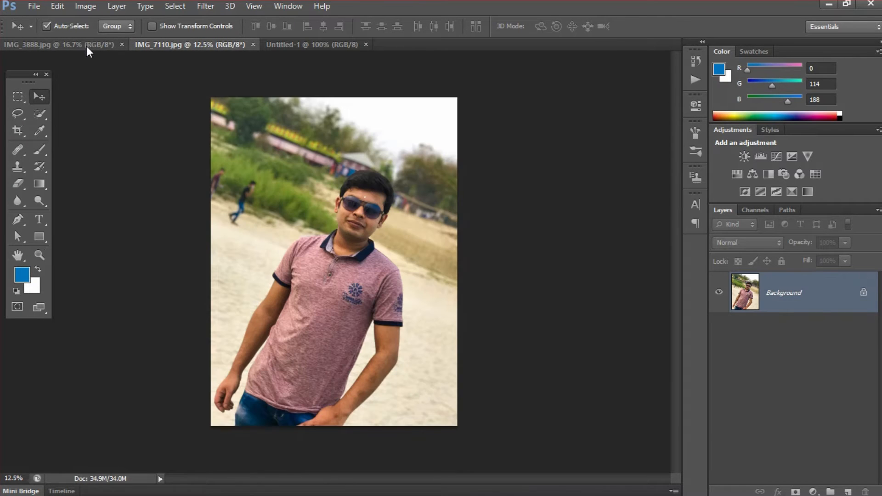
Drag the IMG_7110 photo into the cover and scale it to about a quarter size
mouse_move(257, 128)
mouse_down()
mouse_move(288, 47)
mouse_move(269, 177)
mouse_up()
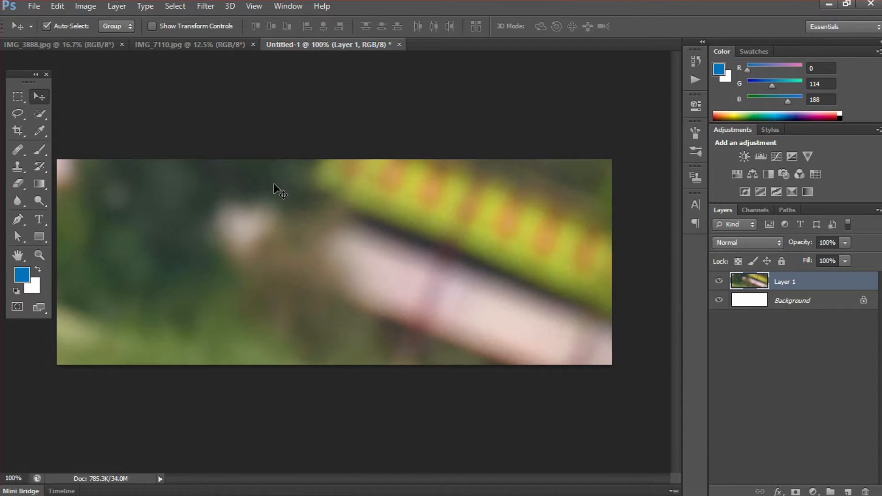
key(ctrl+t)
key(ctrl+0)
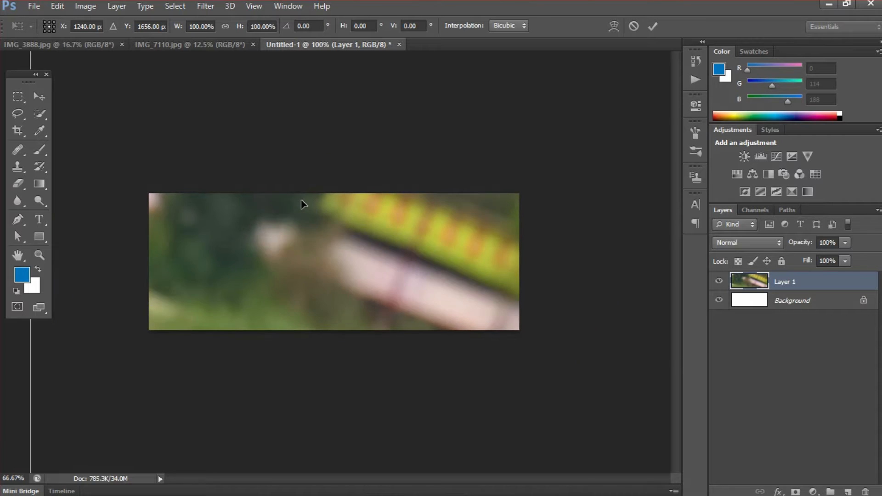
key(ctrl+minus)
key(ctrl+minus)
key(ctrl+minus)
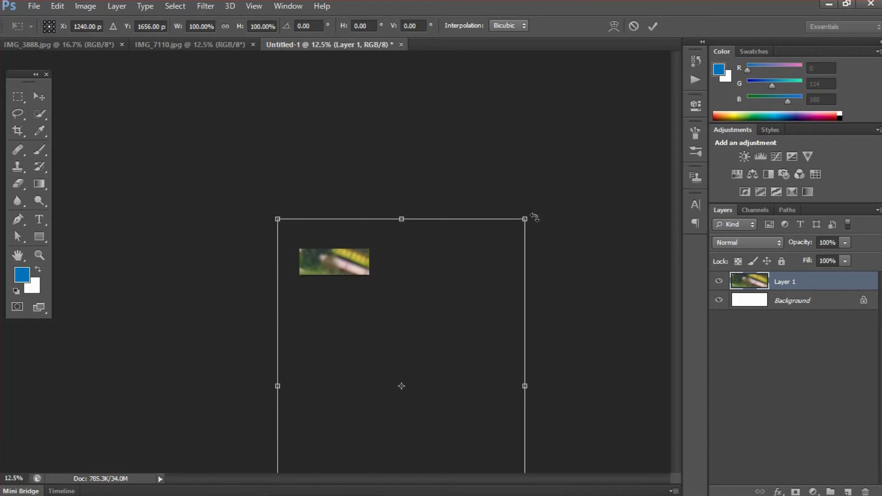
mouse_move(526, 219)
mouse_down()
mouse_move(408, 365)
mouse_move(333, 266)
mouse_move(354, 240)
mouse_move(321, 267)
mouse_move(334, 266)
mouse_up()
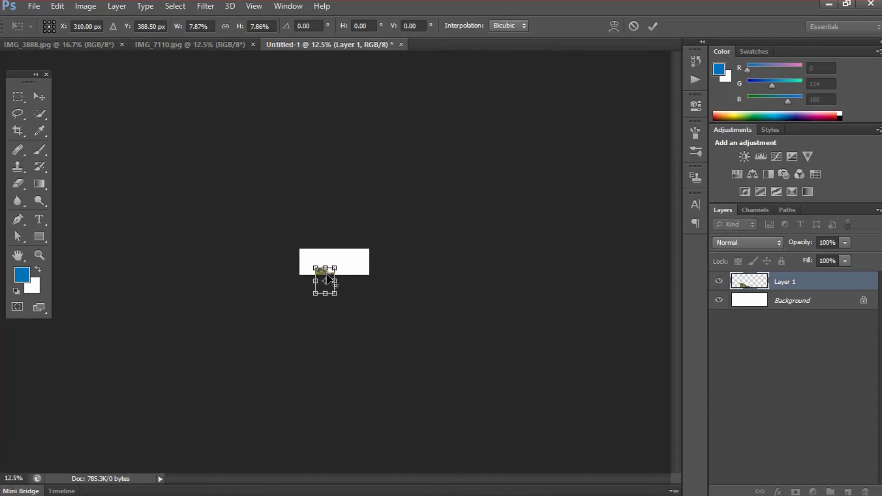
click(654, 30)
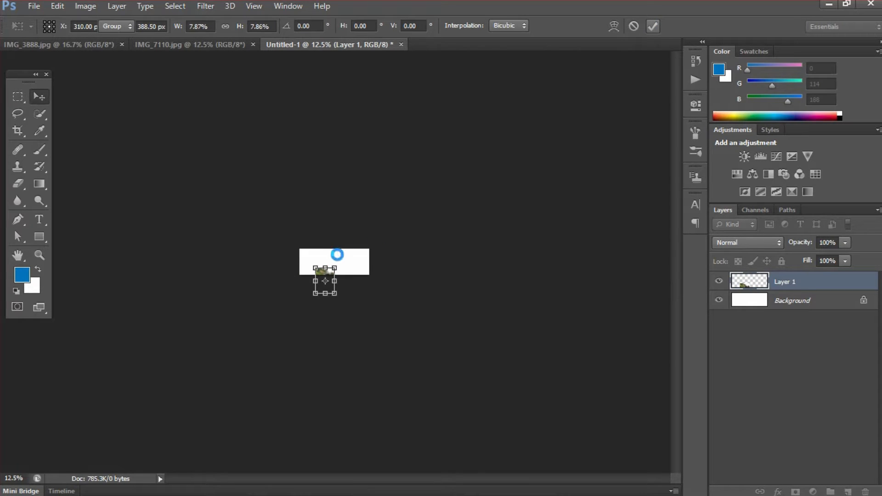
Move the photo to the cover's top-left corner and close IMG_7110.jpg
key(ctrl+0)
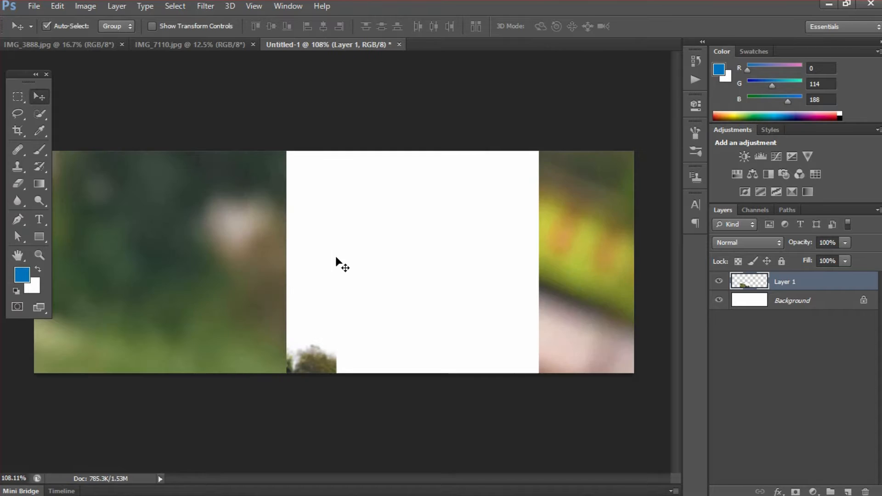
click(228, 262)
drag(228, 262, 115, 159)
click(295, 195)
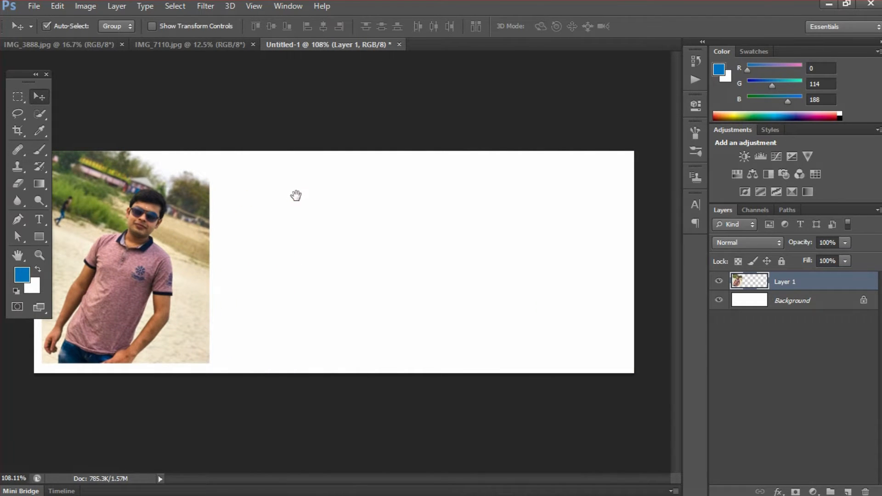
click(251, 45)
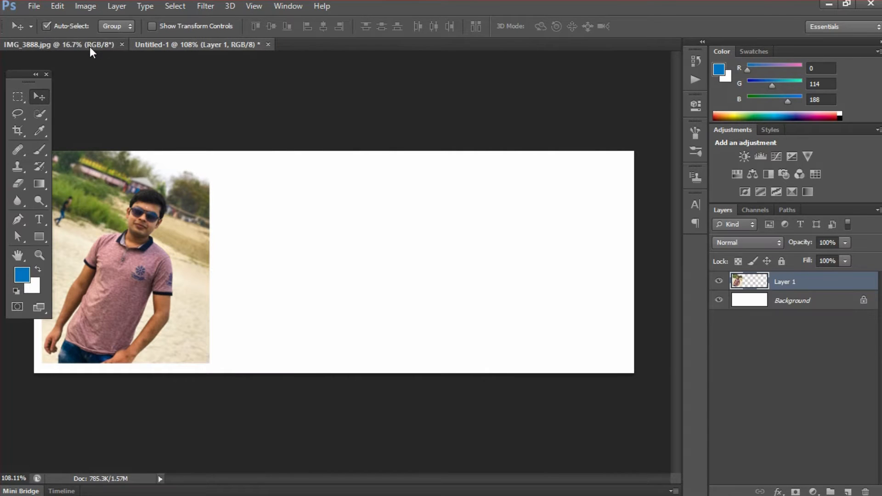
Drag the yellow-shirt photo from IMG_3888.jpg into the cover as Layer 2 and shrink it
click(89, 46)
mouse_move(228, 119)
mouse_down()
mouse_move(225, 47)
mouse_move(285, 89)
mouse_move(349, 207)
mouse_move(345, 201)
mouse_up()
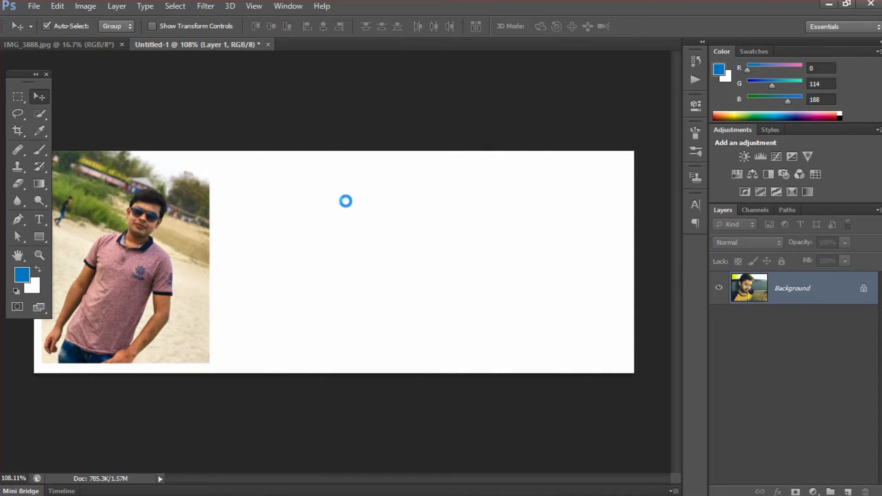
key(ctrl+minus)
key(ctrl+minus)
key(ctrl+minus)
key(ctrl+minus)
key(ctrl+minus)
key(ctrl+minus)
key(ctrl+minus)
key(t)
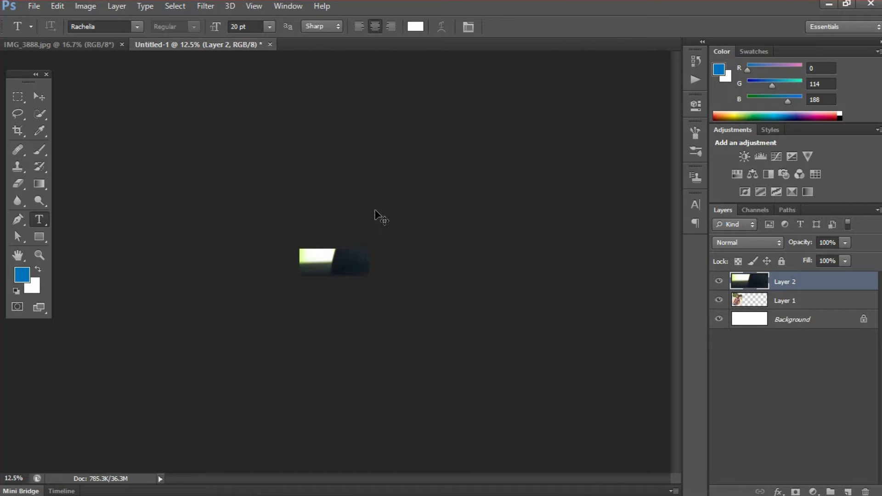
key(ctrl+t)
drag(588, 219, 371, 257)
click(652, 27)
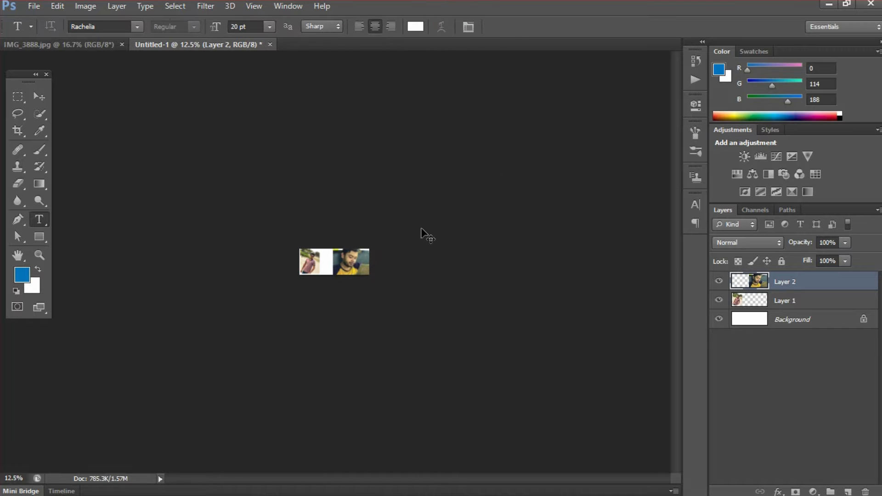
key(ctrl+0)
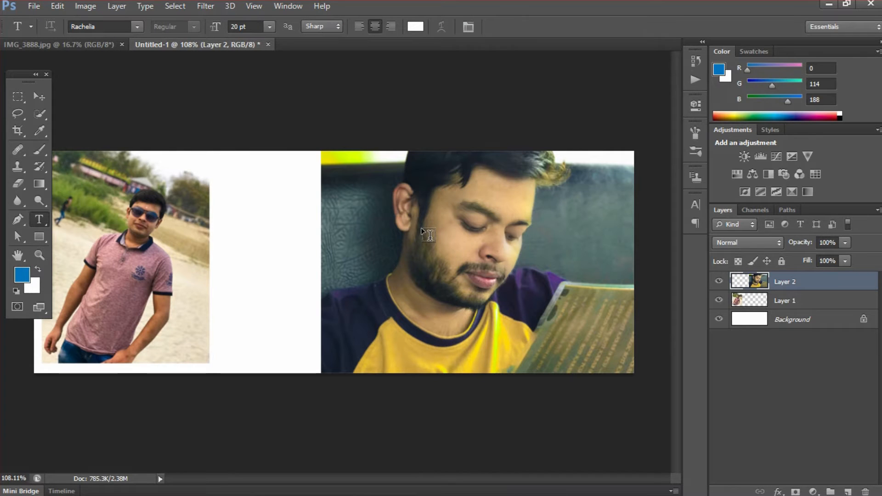
Flip the pink-shirt photo on Layer 1 horizontally and enlarge it toward the upper left
key(v)
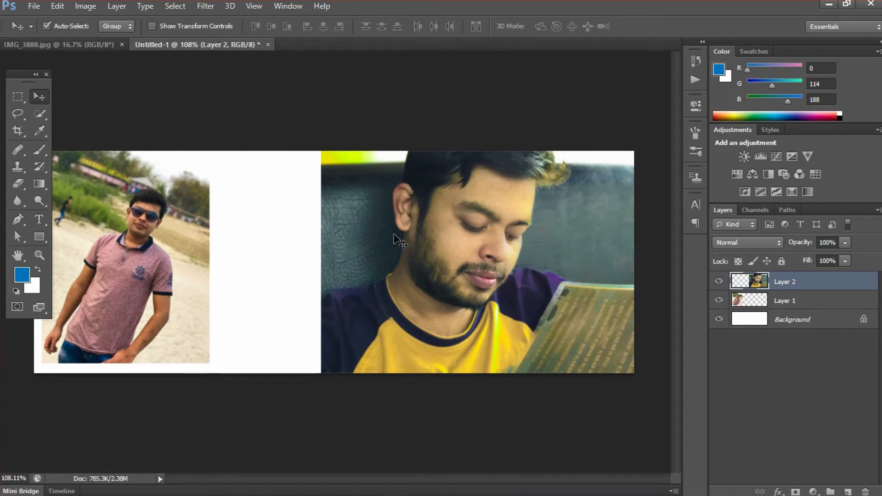
click(769, 303)
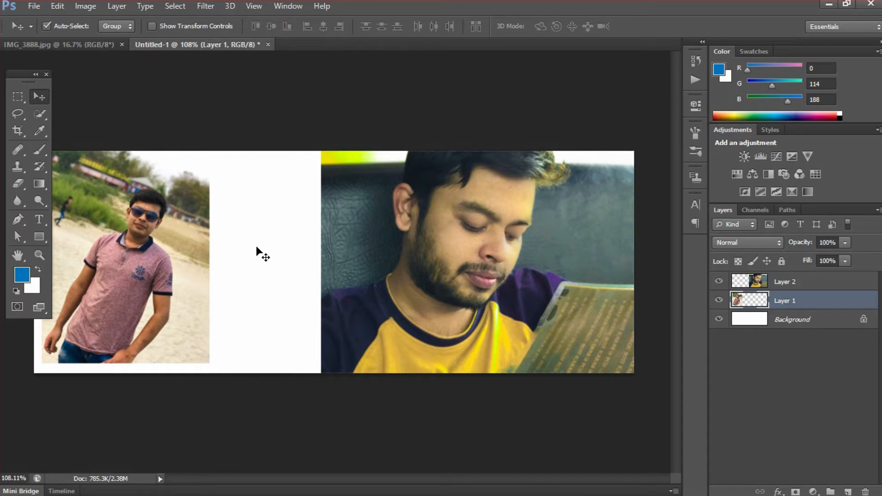
key(ctrl+t)
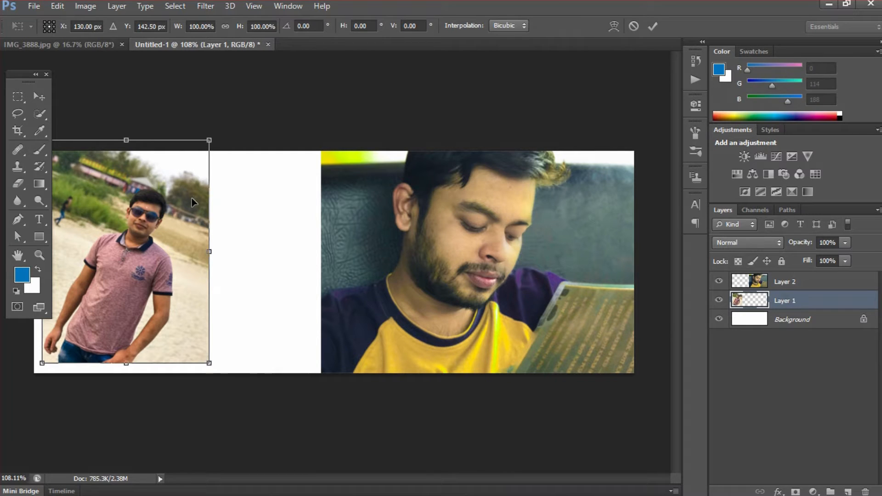
right_click(191, 198)
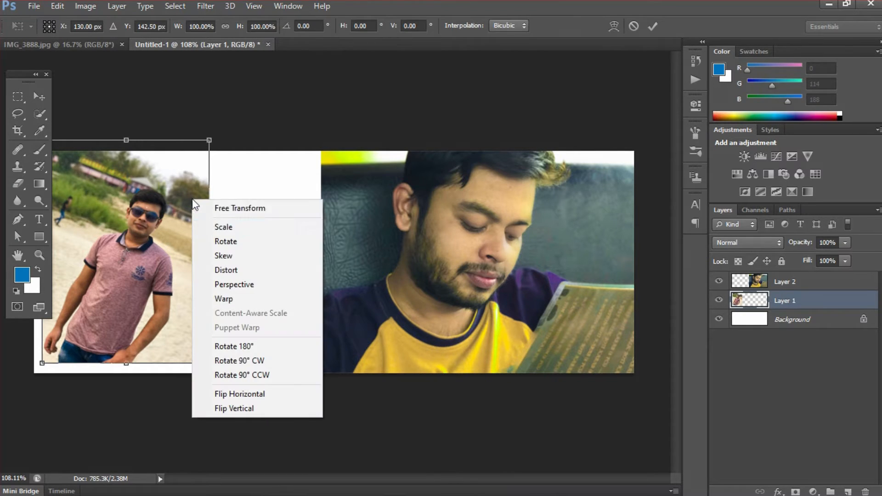
click(263, 394)
drag(209, 363, 336, 458)
drag(253, 306, 229, 245)
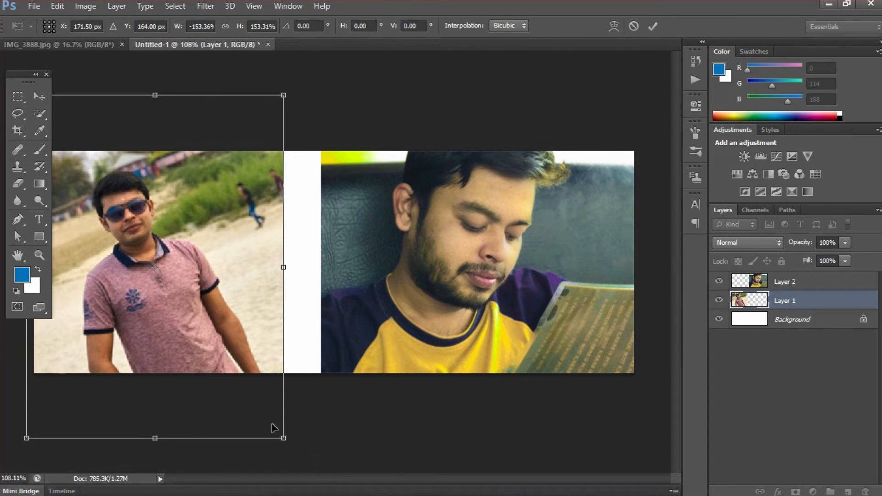
drag(282, 433, 313, 468)
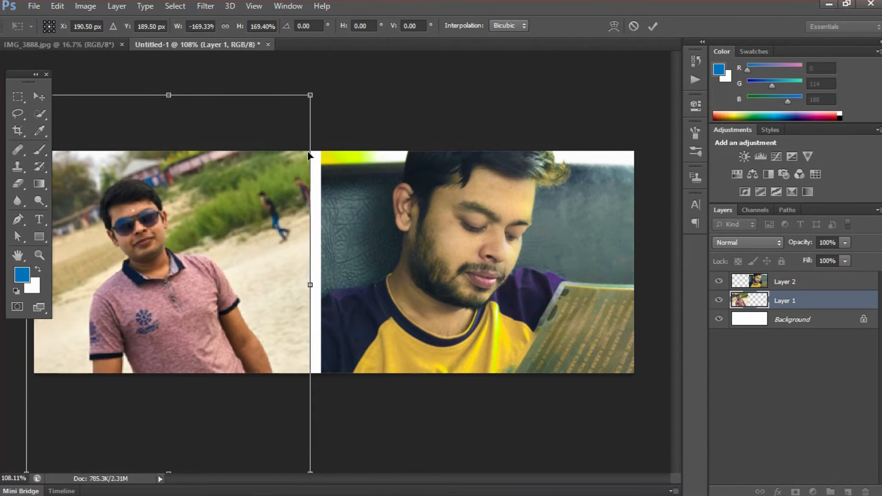
Tilt the left photo about 10°, refine its size and position, and apply
drag(308, 79, 347, 98)
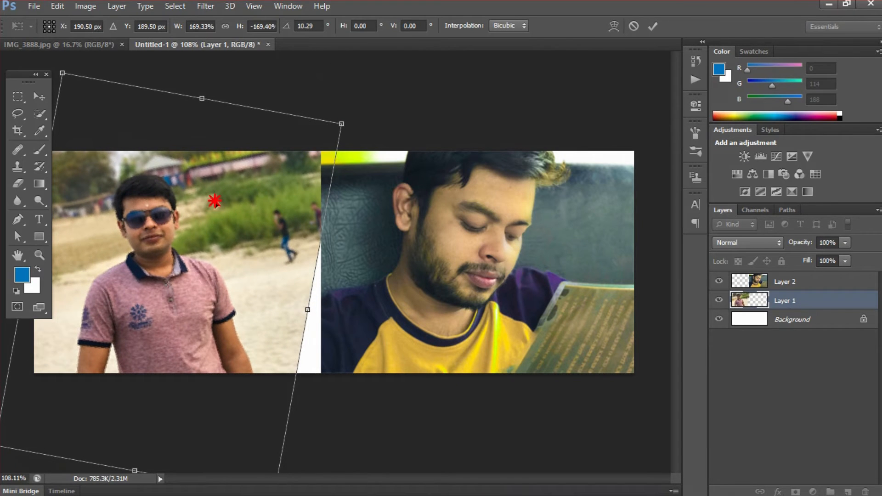
drag(216, 201, 212, 197)
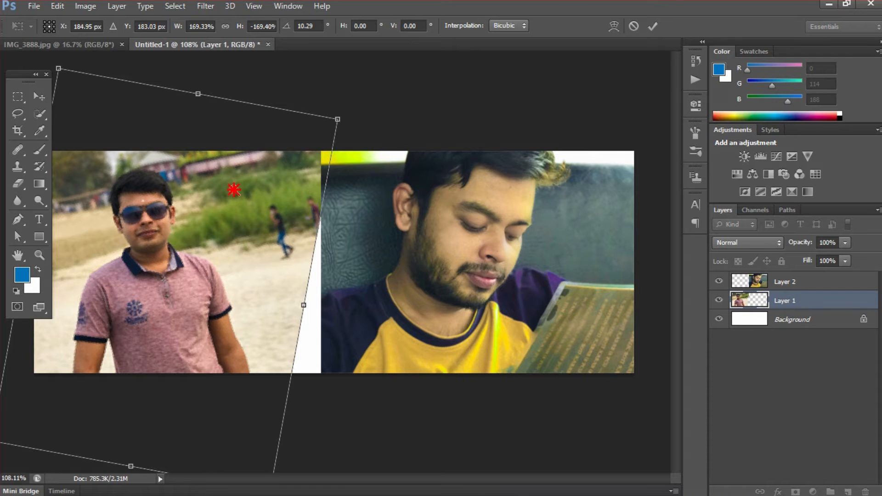
ctrl+click(233, 190)
drag(234, 190, 440, 189)
drag(347, 194, 322, 178)
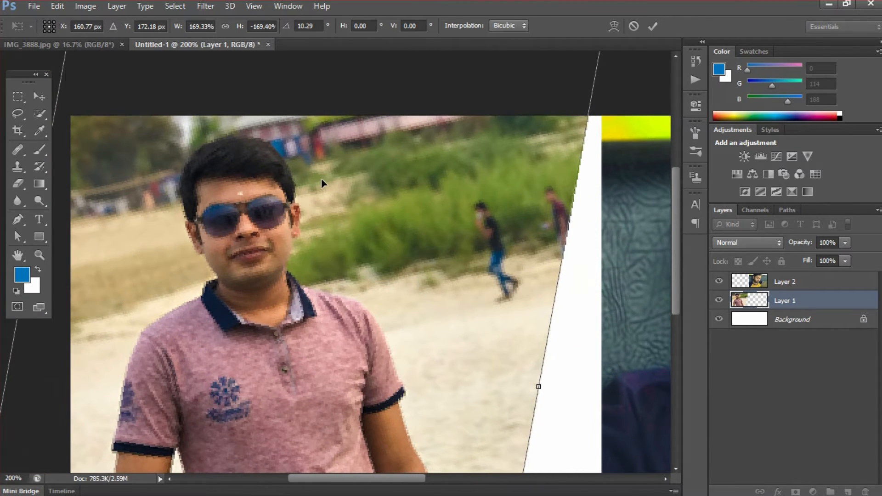
key(ctrl+minus)
key(ctrl+minus)
key(ctrl+minus)
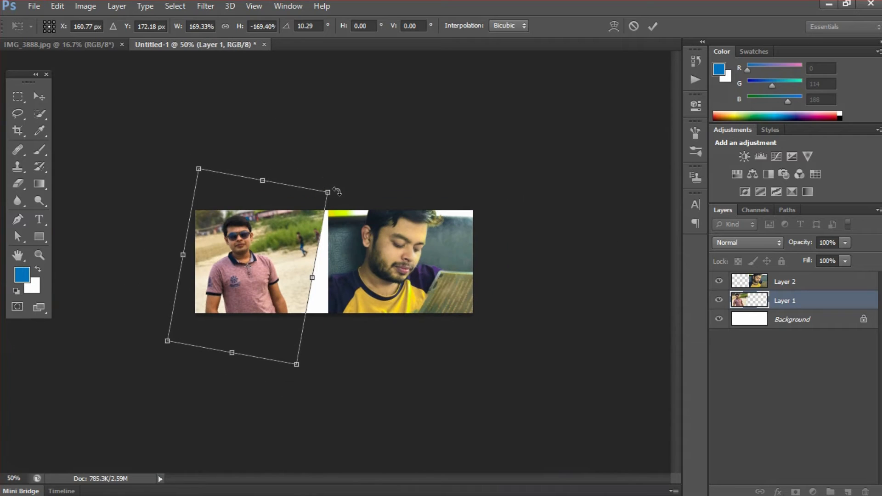
drag(328, 191, 347, 174)
drag(272, 233, 273, 244)
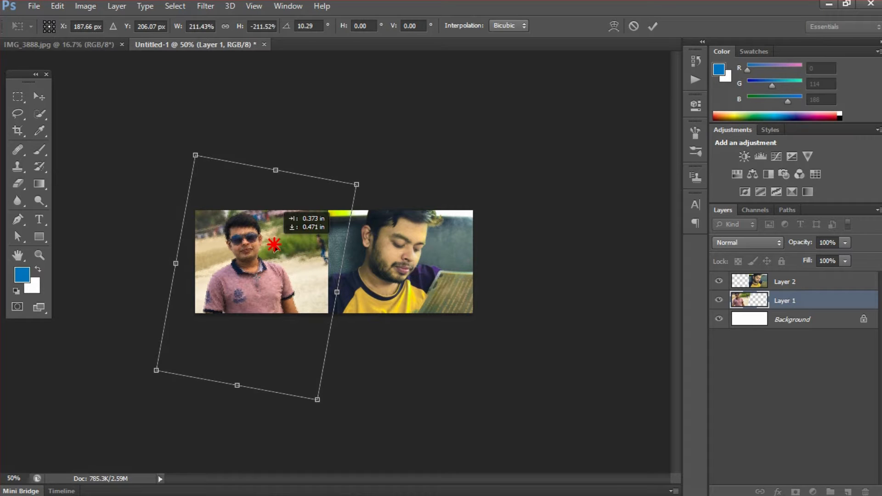
drag(275, 246, 275, 246)
drag(317, 401, 314, 386)
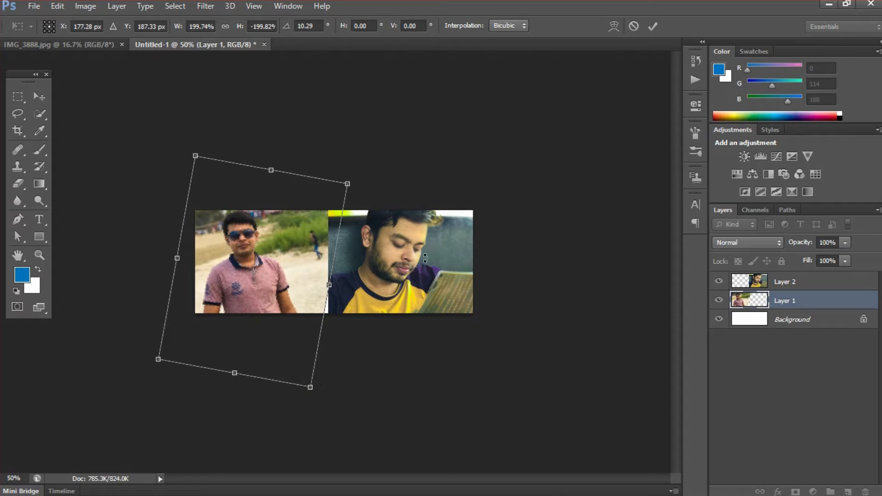
click(653, 26)
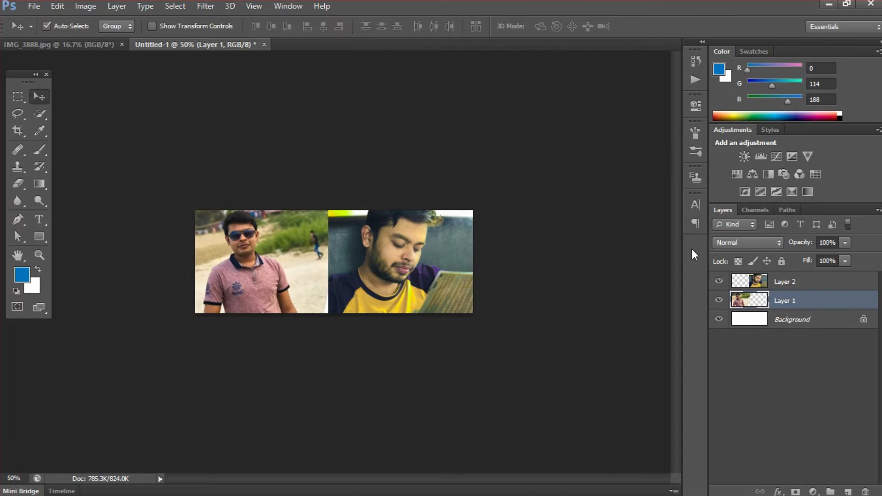
Flip the yellow-shirt photo on Layer 2 horizontally, then resize and reposition it
click(796, 283)
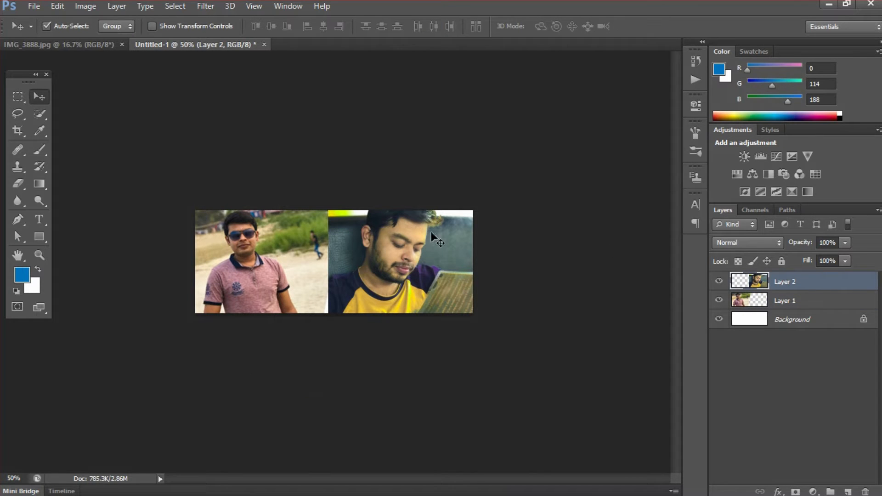
key(ctrl+t)
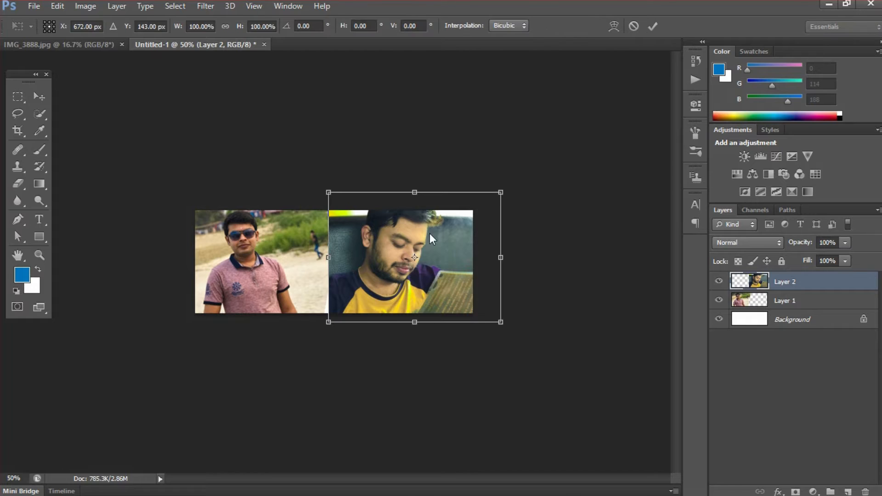
right_click(430, 234)
click(478, 429)
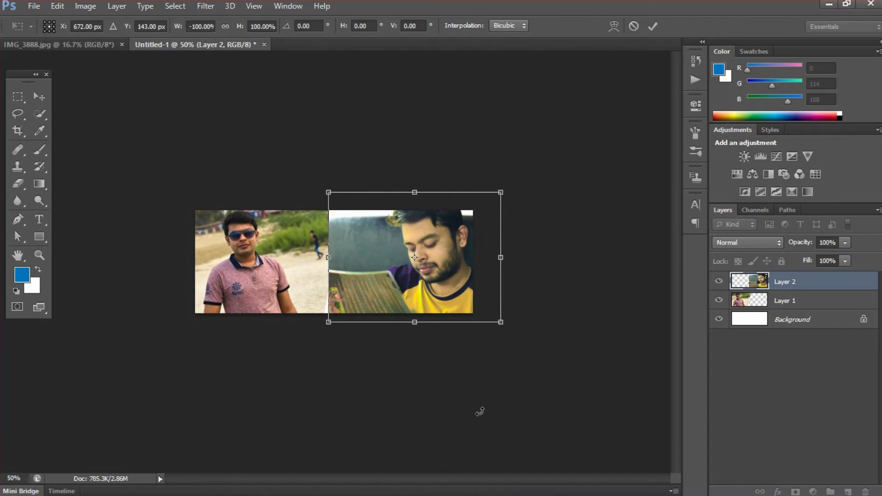
drag(328, 323, 307, 338)
drag(380, 236, 366, 250)
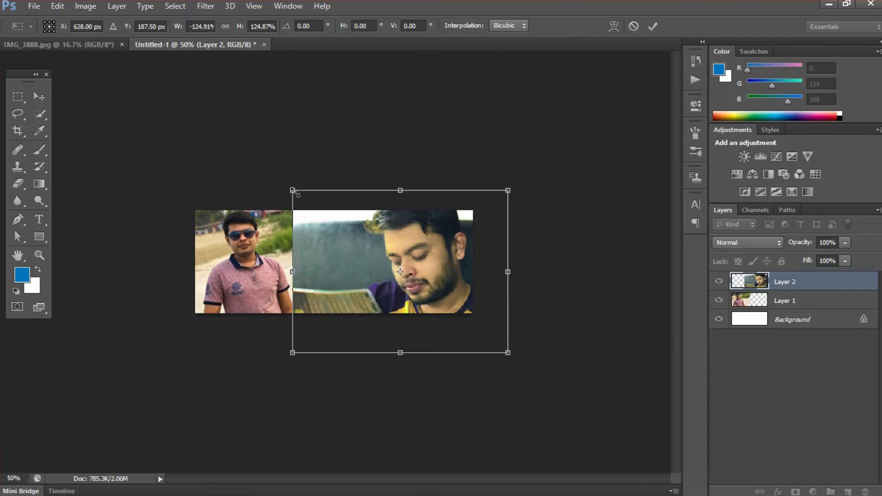
drag(291, 188, 315, 200)
drag(381, 245, 377, 253)
click(653, 26)
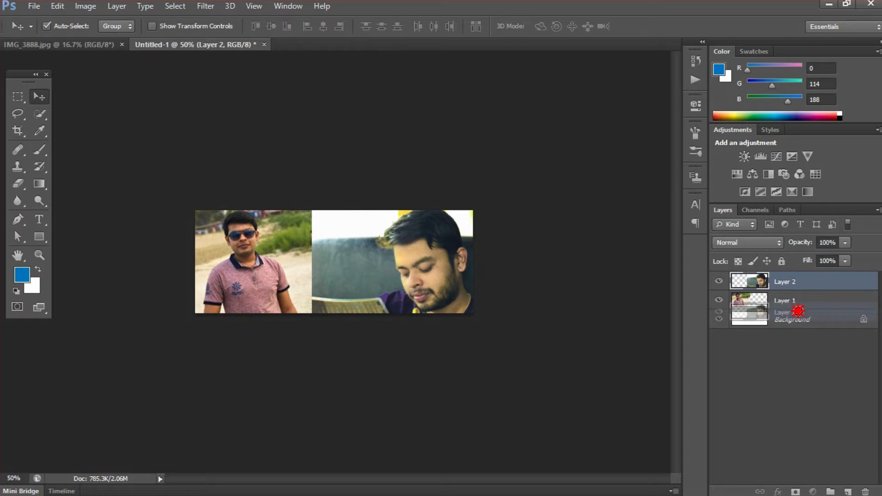
Move Layer 2 beneath Layer 1 and zoom the cover to about 66%
drag(799, 284, 801, 305)
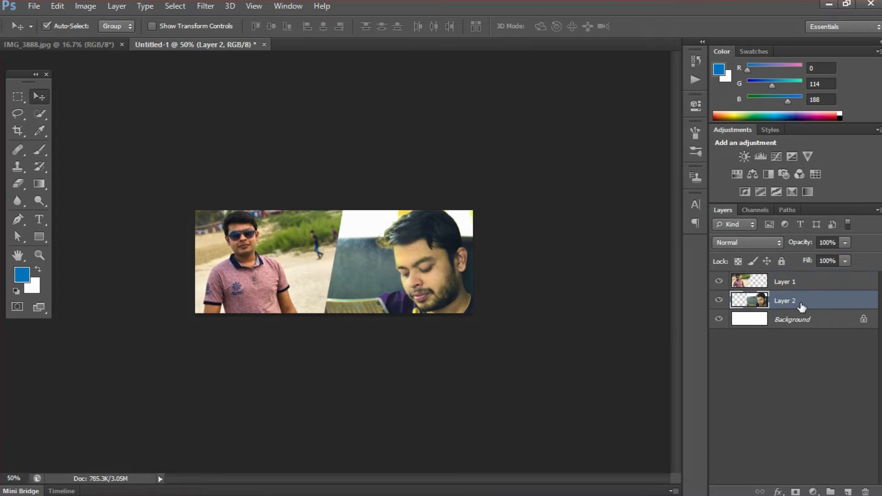
drag(308, 266, 329, 283)
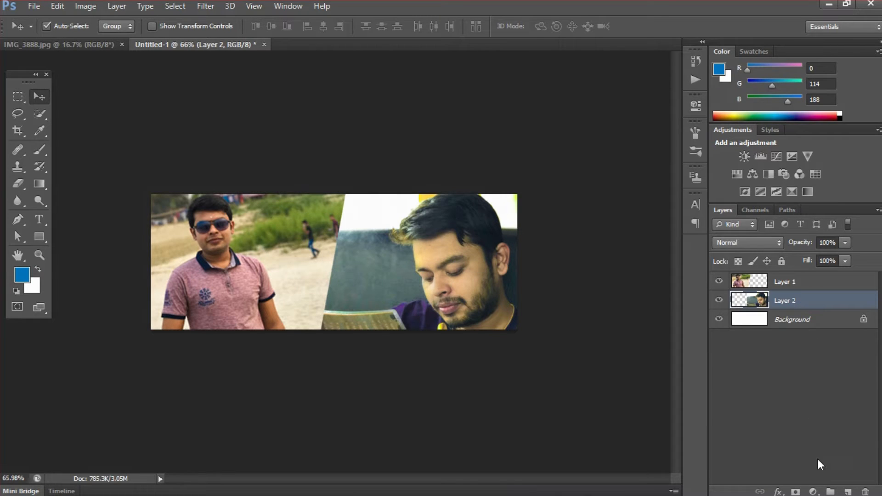
click(814, 492)
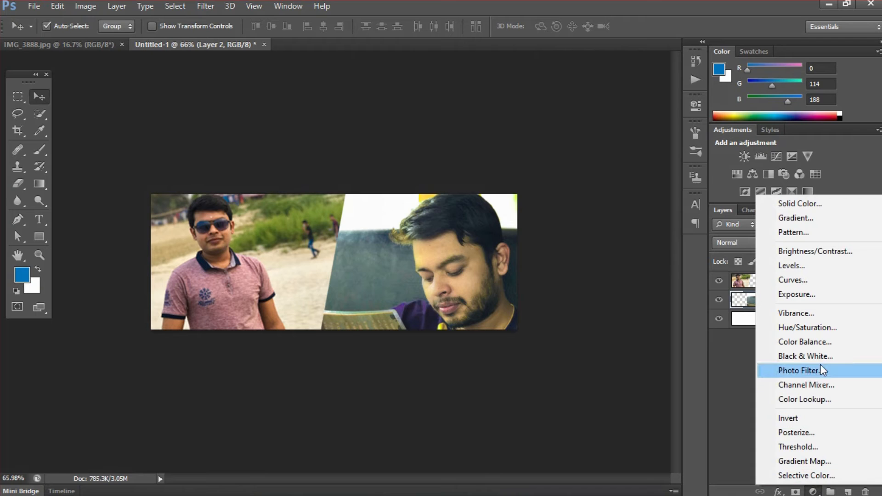
Add a Color Balance layer clipped to Layer 2 with Cyan-Red +83 and Magenta-Green about −75
click(820, 343)
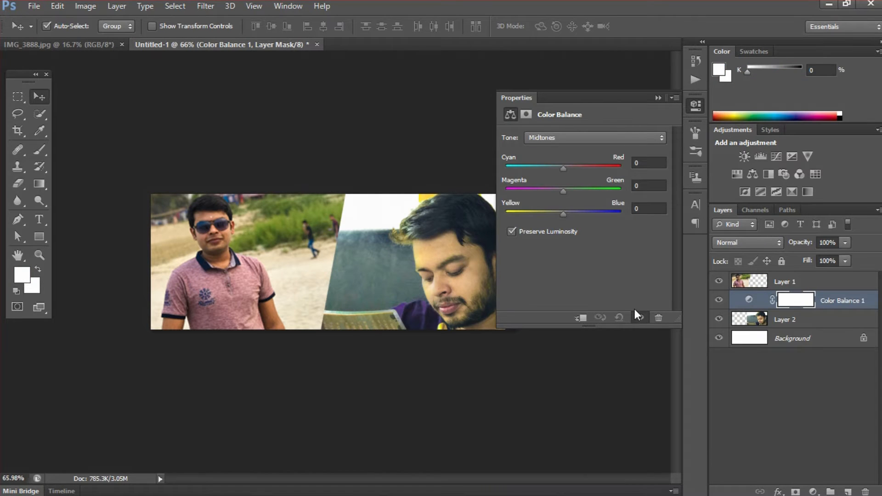
click(581, 318)
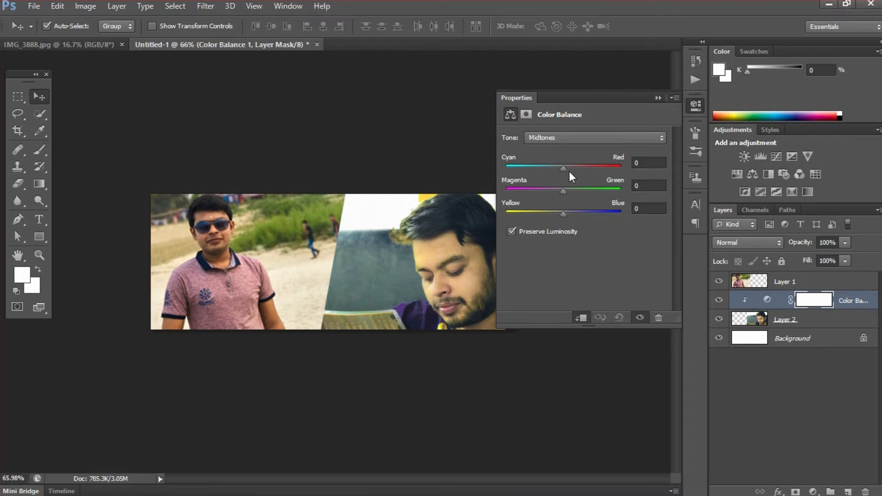
drag(563, 169, 612, 169)
drag(562, 191, 533, 196)
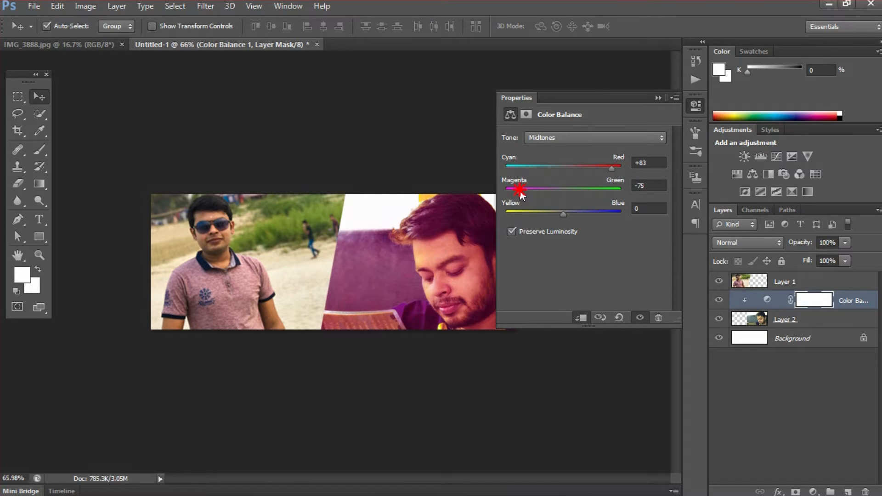
click(657, 98)
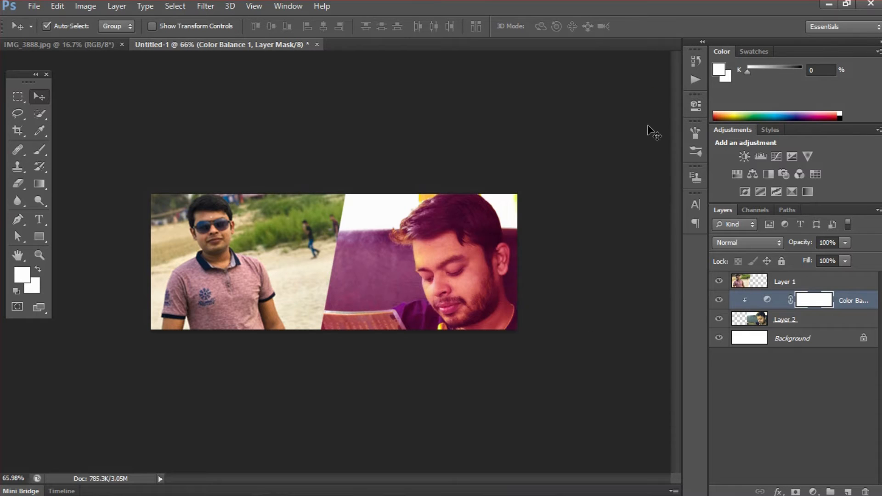
click(788, 282)
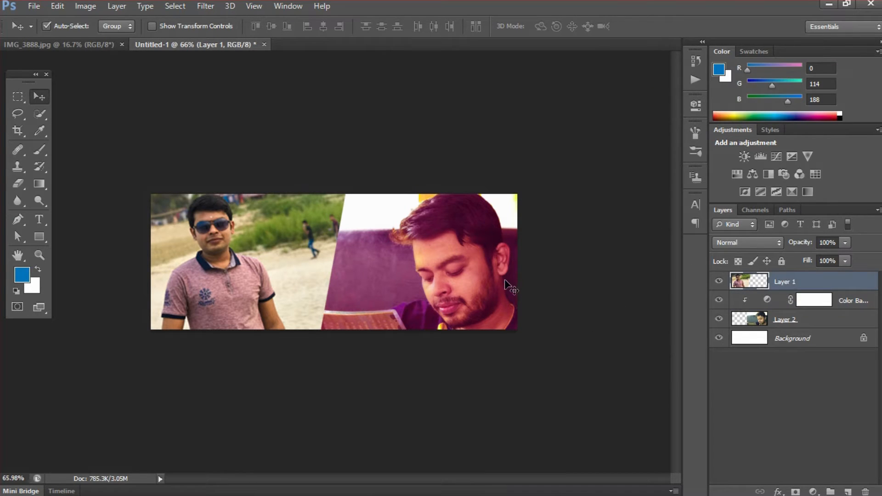
Scale the tinted Layer 2 photo down to about 82% and slide it left
click(790, 320)
key(ctrl+t)
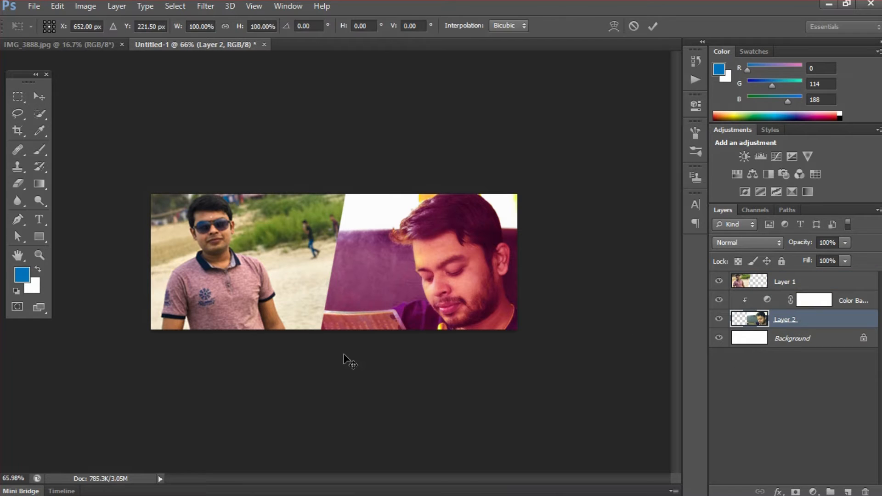
drag(309, 384, 328, 352)
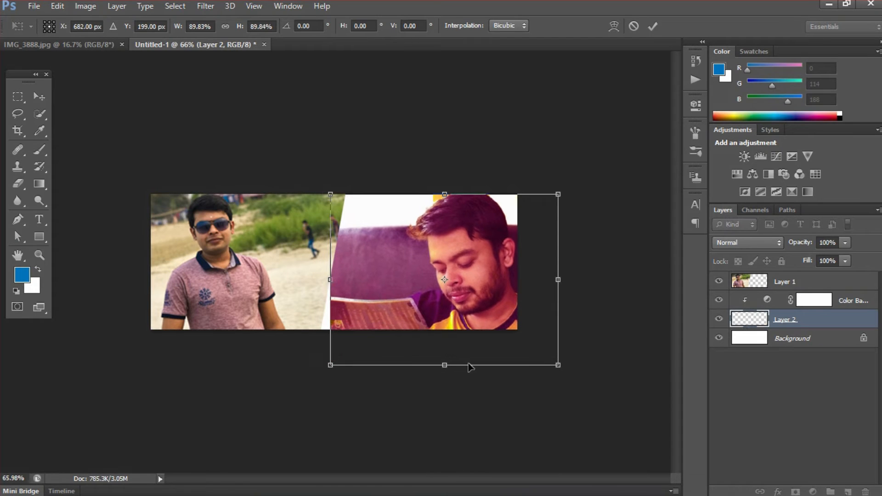
drag(558, 365, 539, 350)
drag(449, 314, 439, 314)
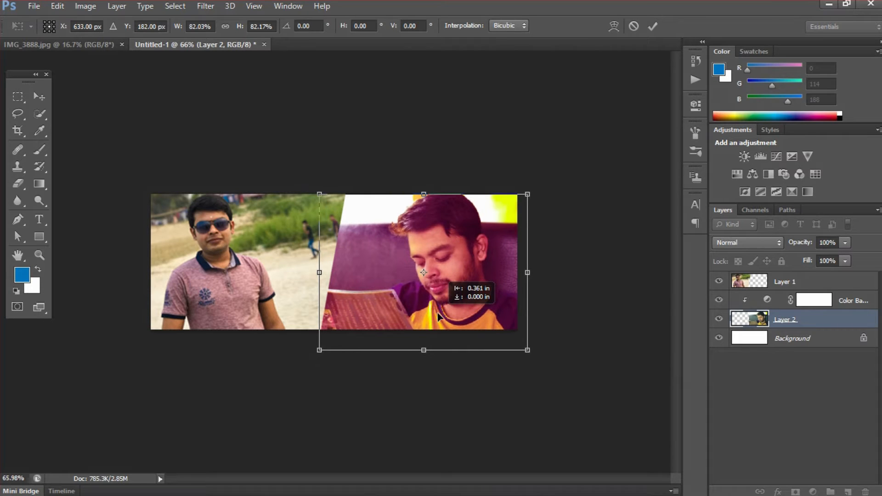
click(652, 26)
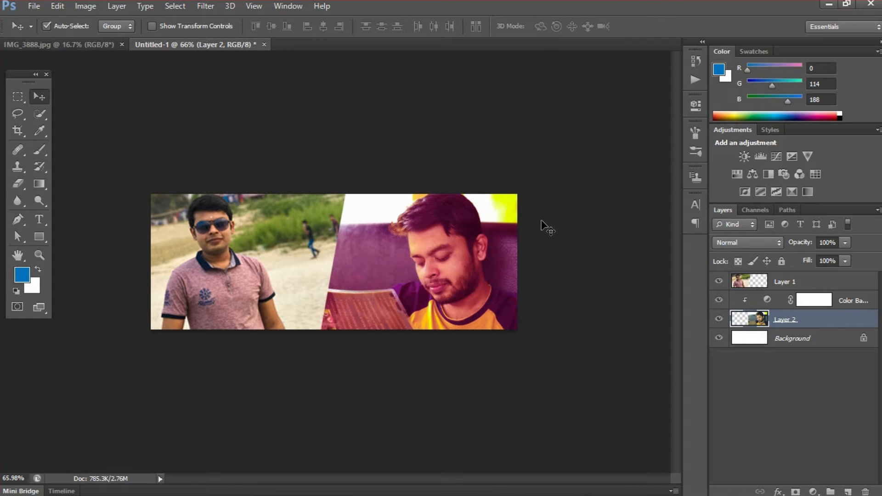
click(792, 286)
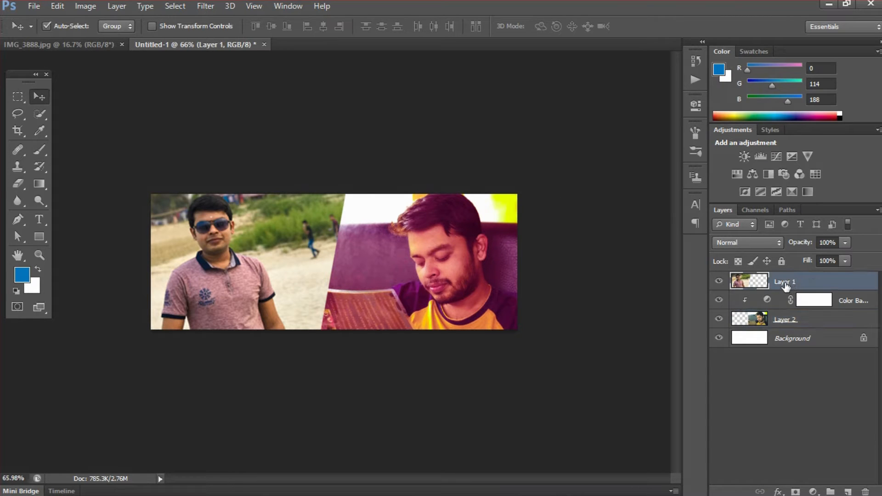
Add a Color Balance layer clipped to Layer 1, pushing its midtones toward blue and cyan
click(812, 491)
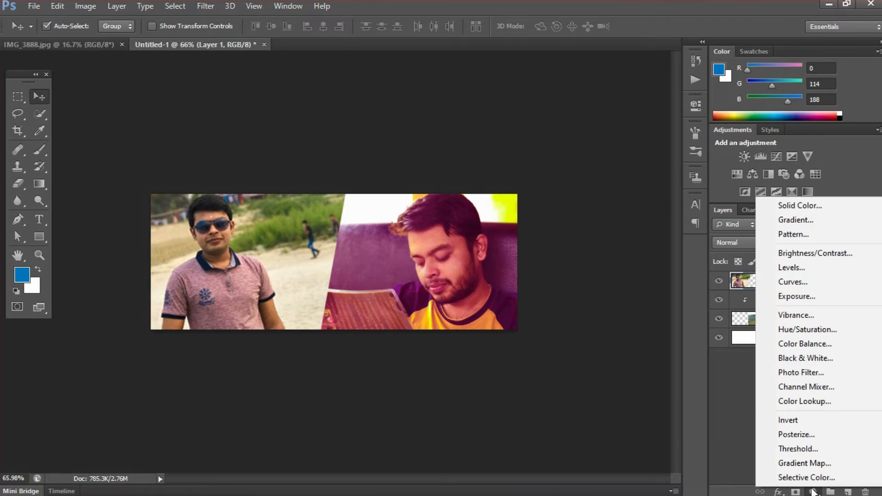
click(809, 343)
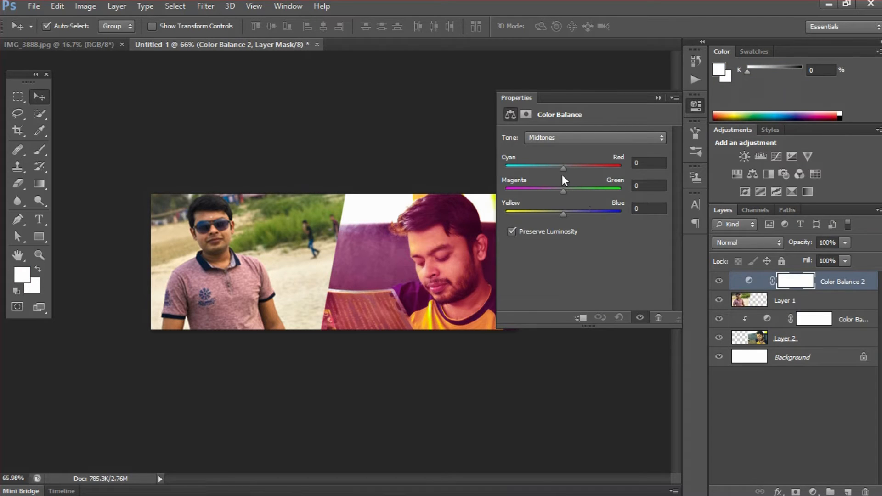
drag(564, 214, 604, 218)
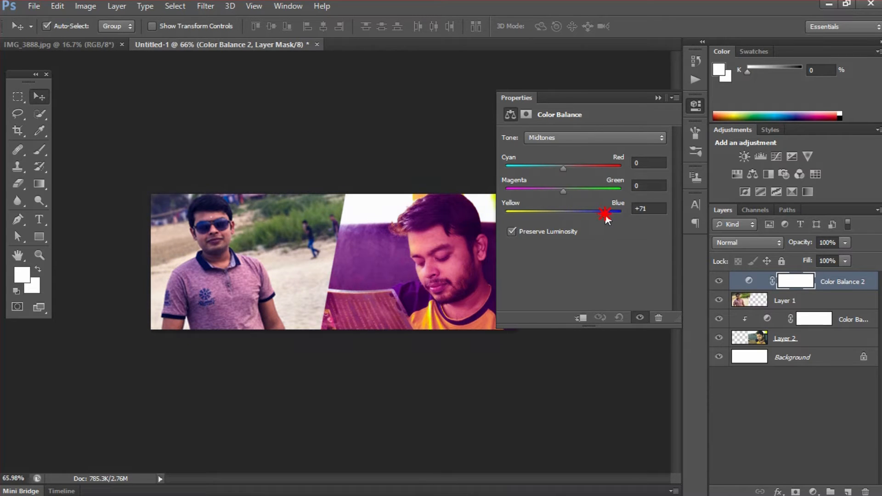
drag(548, 166, 537, 170)
click(581, 318)
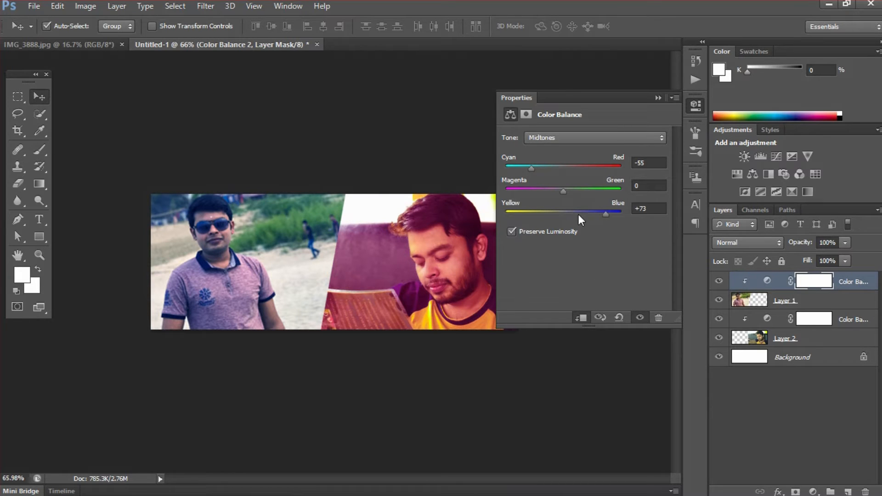
drag(606, 213, 613, 214)
drag(528, 167, 515, 172)
click(659, 98)
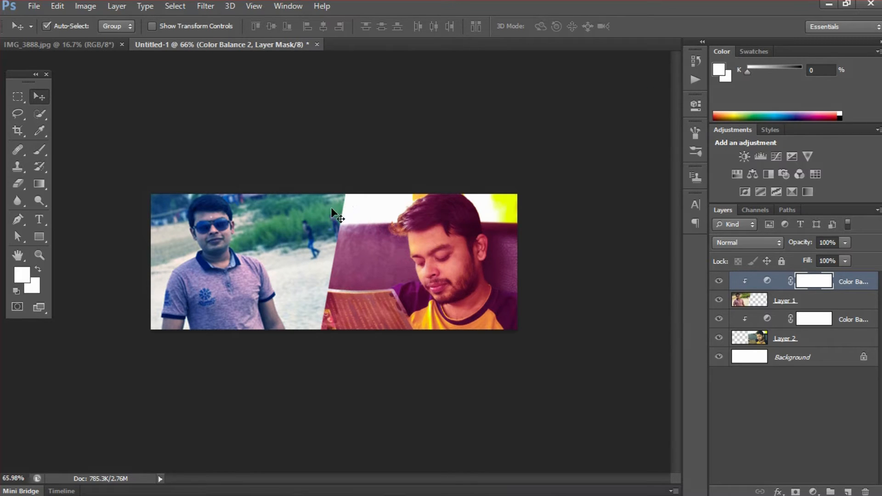
drag(39, 237, 77, 239)
click(77, 236)
Draw a tall rectangle stripe across the seam and sample the collar navy as foreground
drag(304, 180, 327, 366)
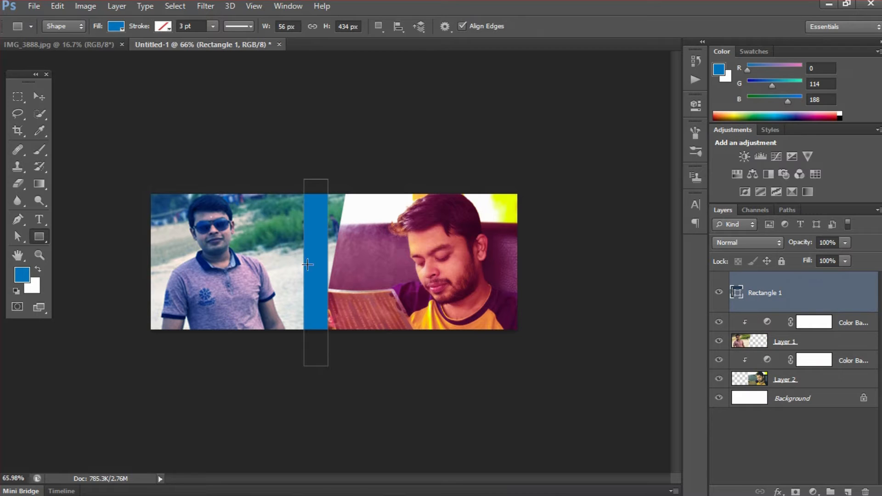
click(22, 276)
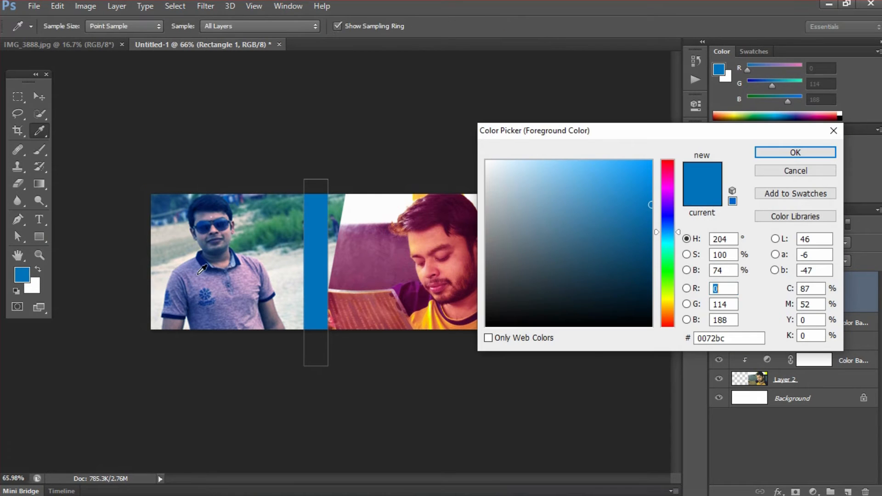
click(210, 261)
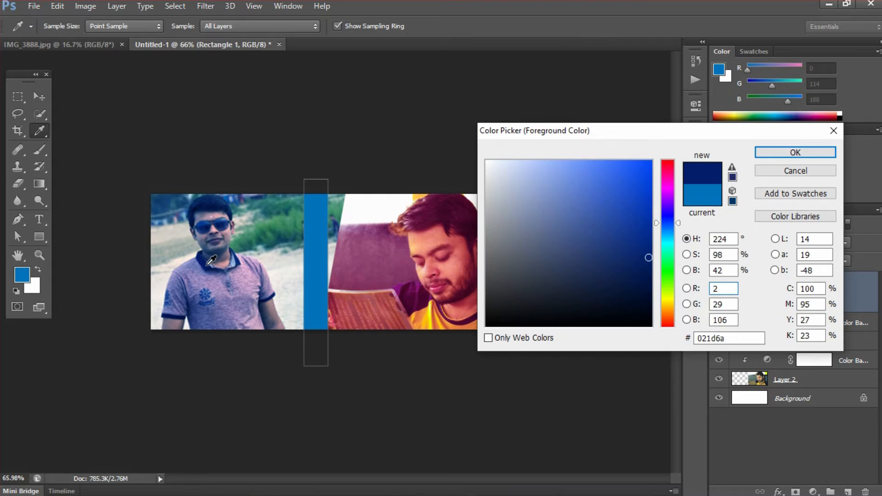
click(794, 152)
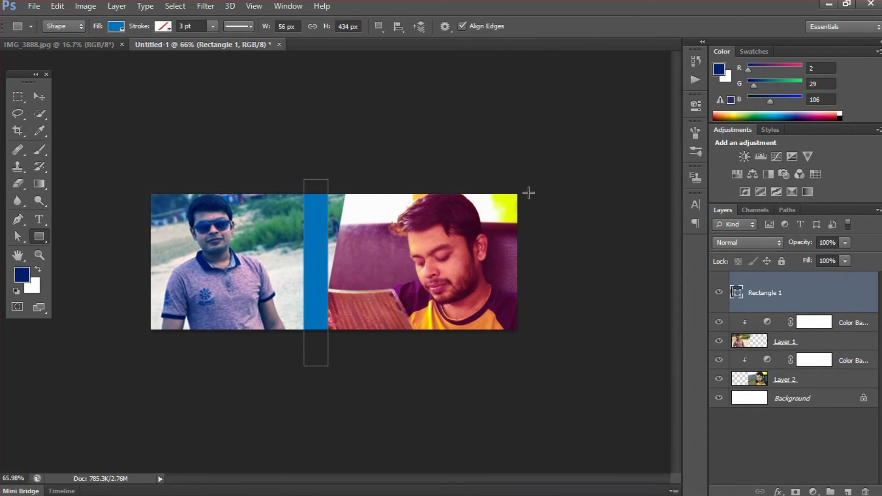
Set the stripe's fill to the collar's dark navy, 021c69
click(120, 26)
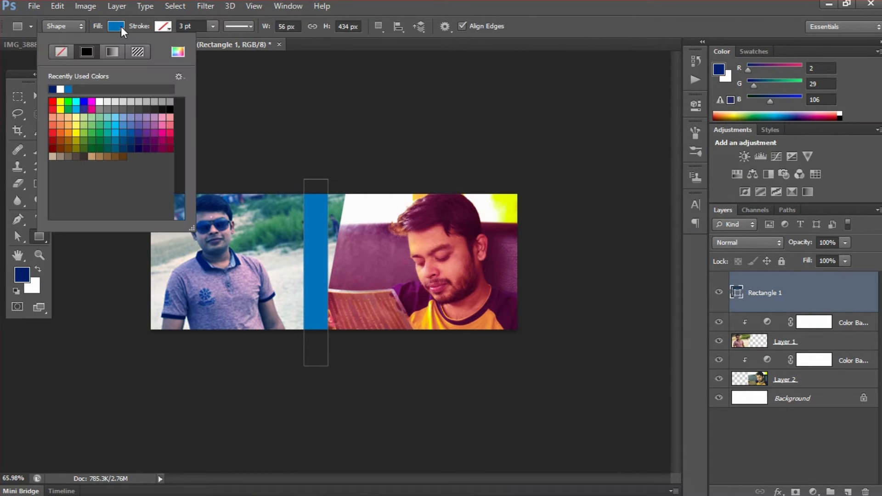
click(177, 53)
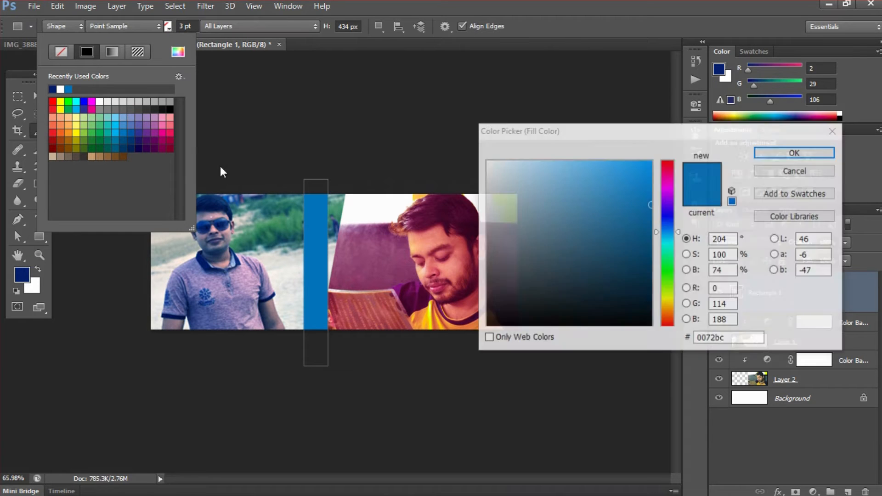
click(208, 266)
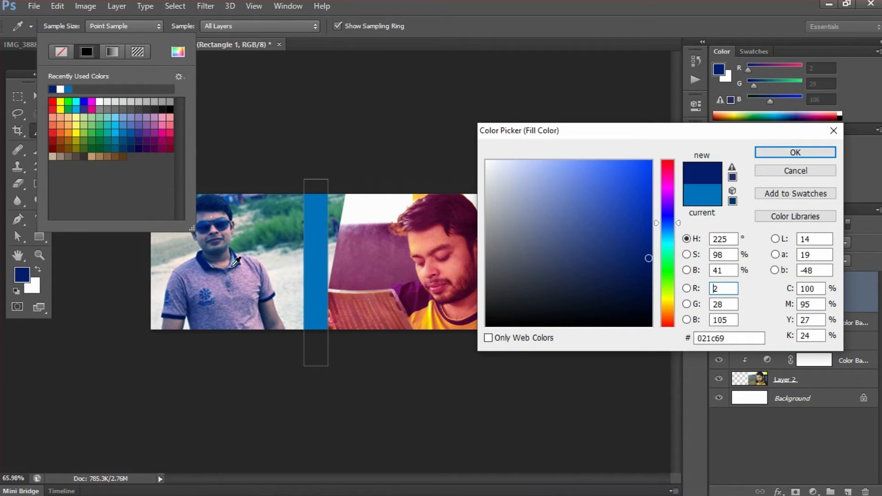
click(810, 153)
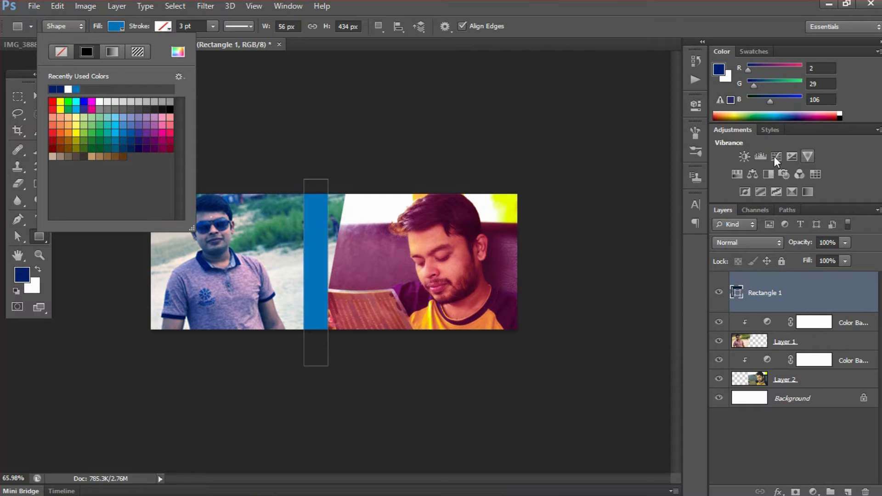
click(537, 9)
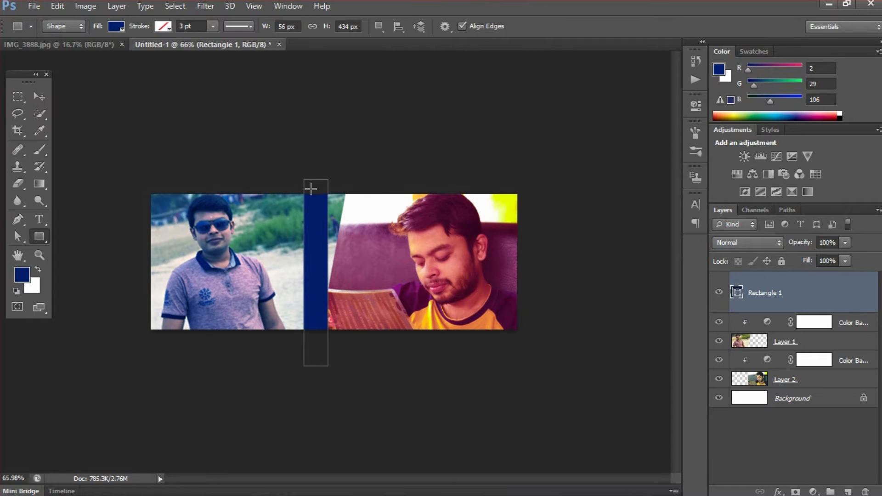
key(v)
key(ctrl+t)
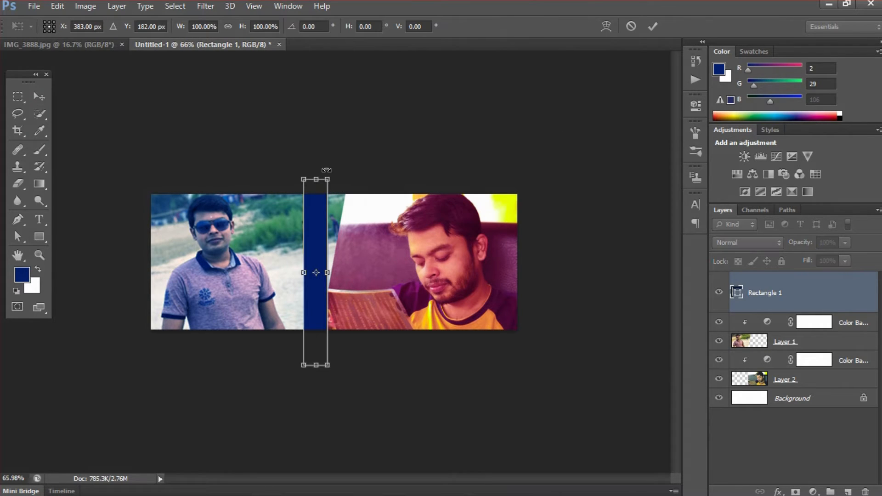
Rotate the navy stripe about 22°, shift it up-right, and Alt-drag a copy beside it
drag(326, 169, 371, 180)
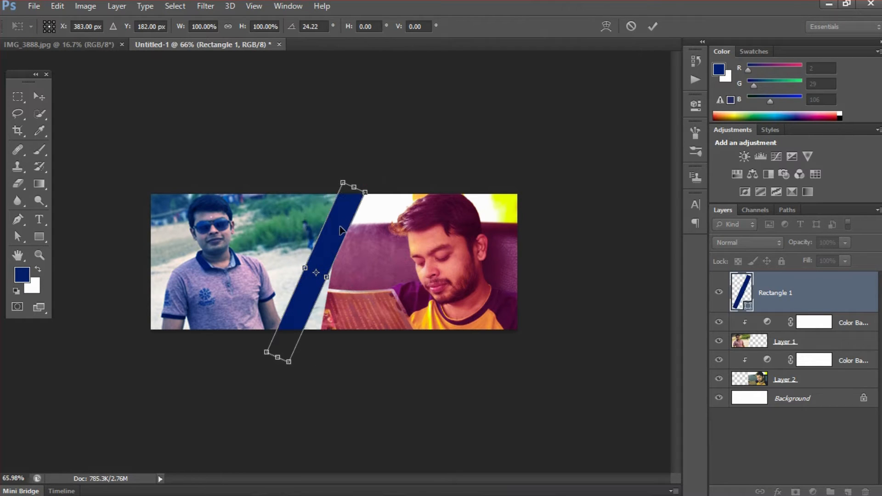
drag(341, 230, 351, 218)
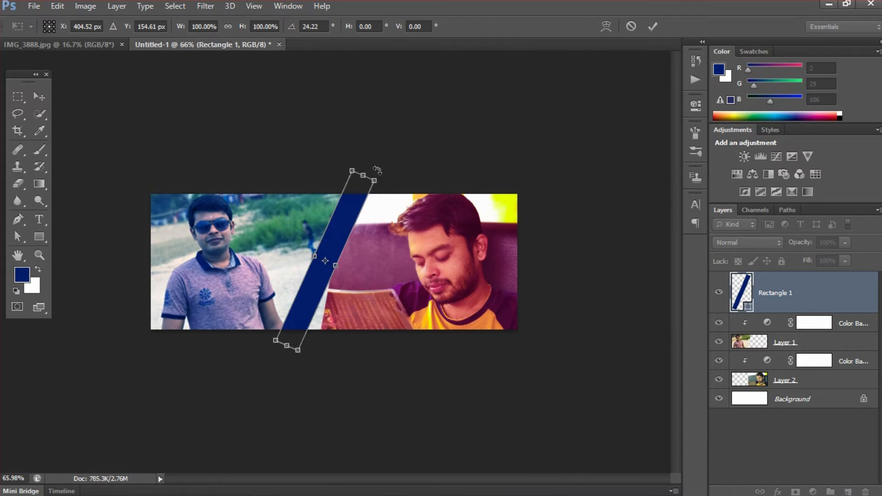
drag(374, 163, 376, 163)
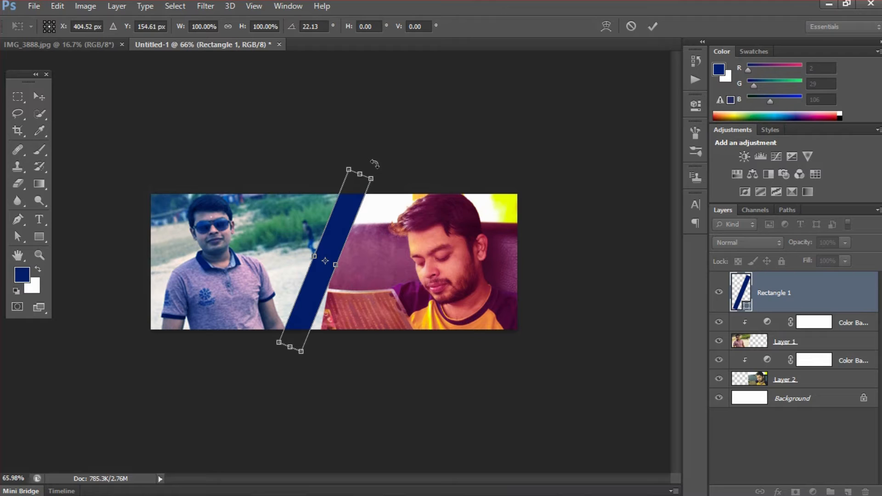
click(653, 26)
drag(343, 222, 354, 251)
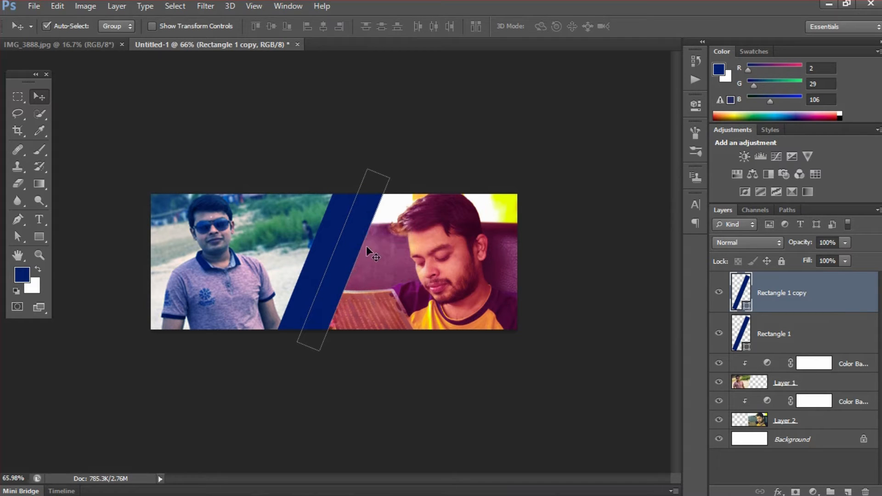
Fill the Rectangle 1 copy stripe with yellow ffbe07 sampled from the shirt
click(39, 237)
click(118, 27)
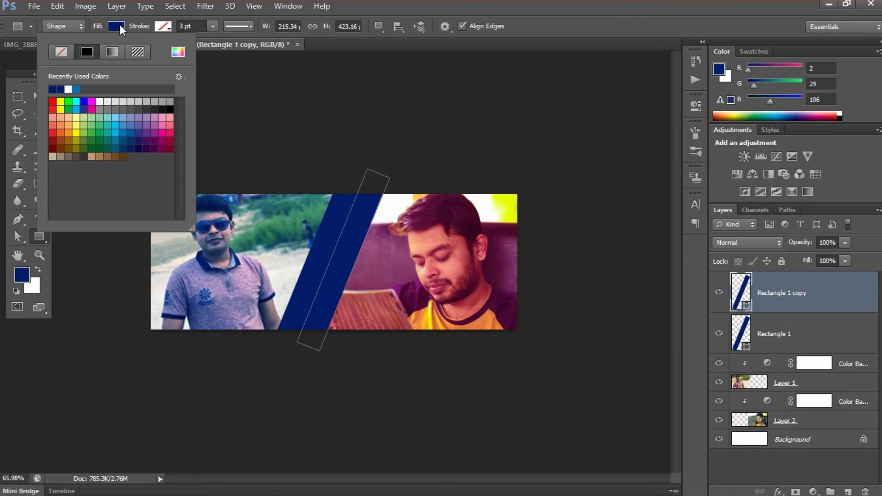
click(178, 51)
click(427, 318)
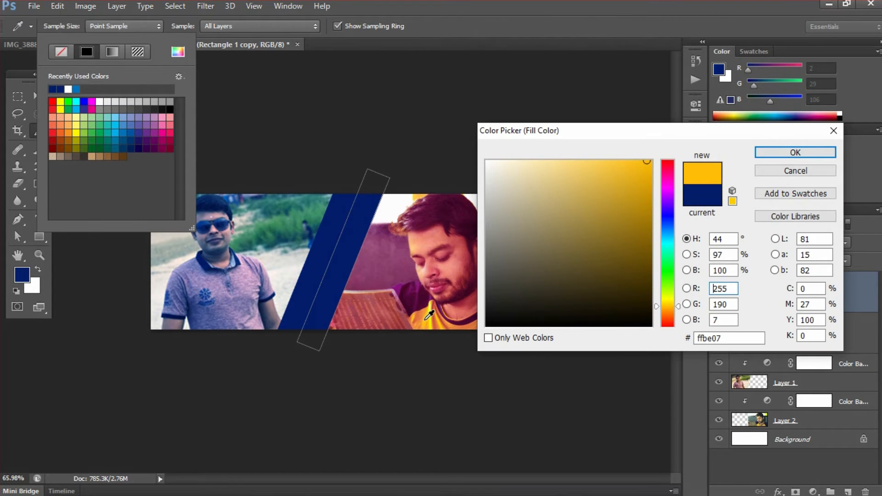
click(795, 152)
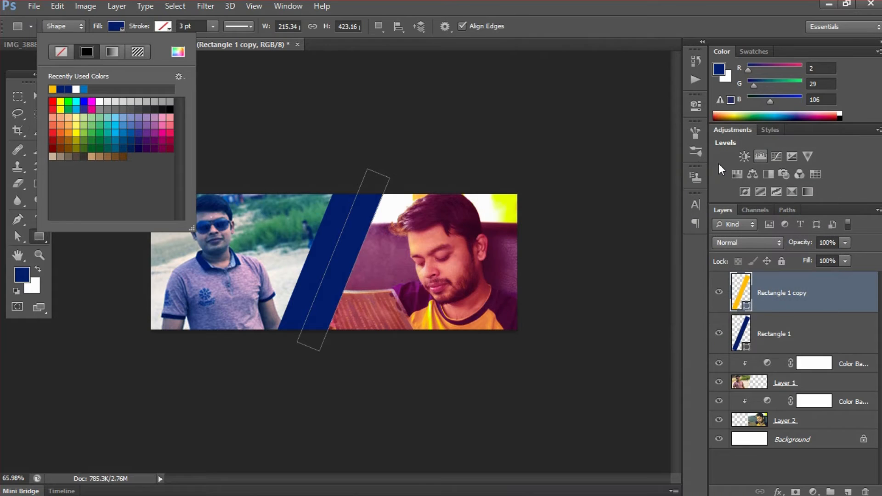
click(525, 18)
click(39, 96)
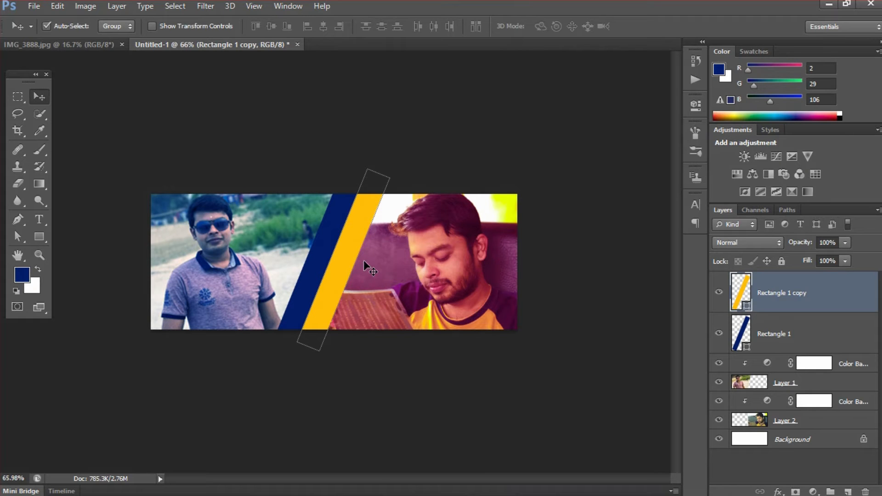
scroll(350, 292, up, 3)
scroll(359, 294, up, 1)
scroll(363, 298, up, 1)
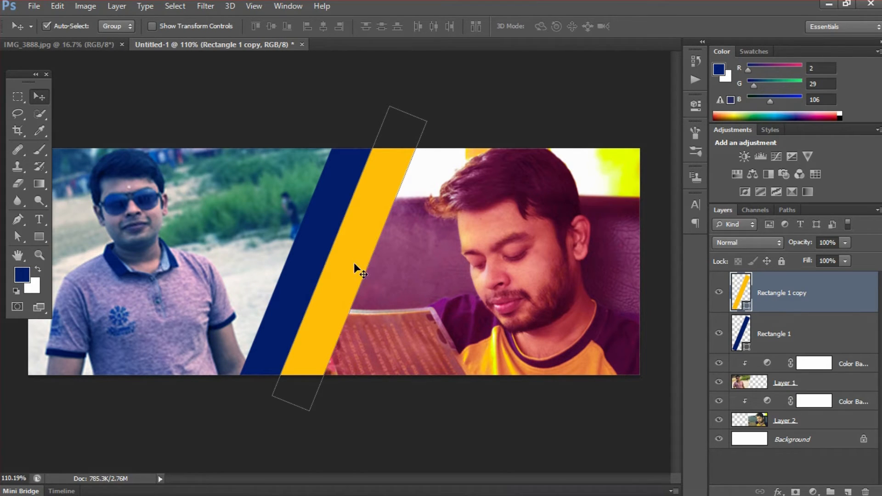
Enable Outer Glow on the Rectangle 1 copy stripe, sampling yellow for its colour
double_click(850, 296)
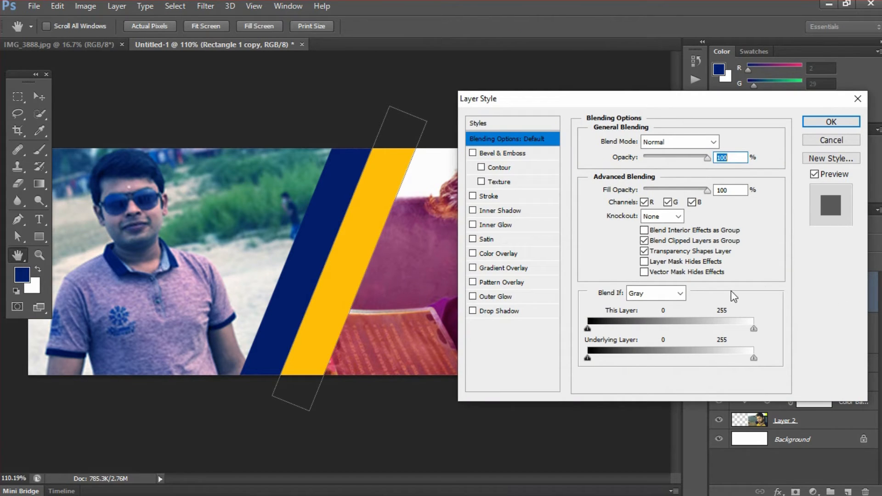
click(506, 298)
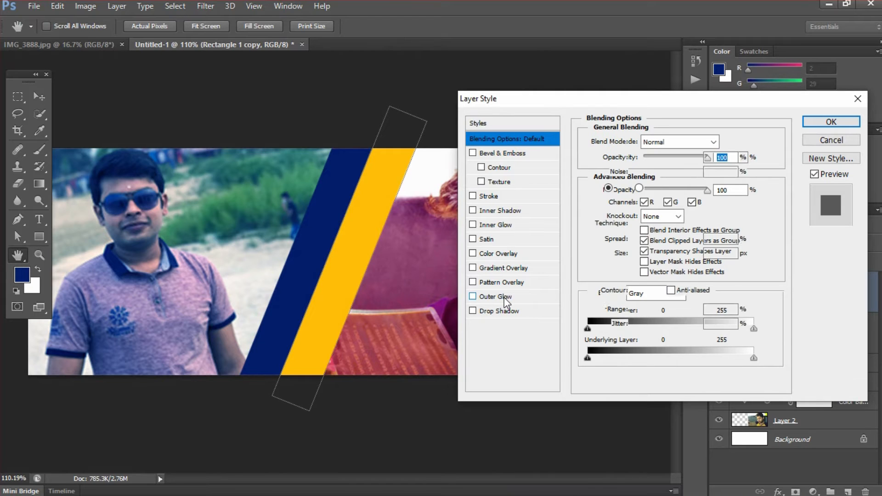
click(623, 188)
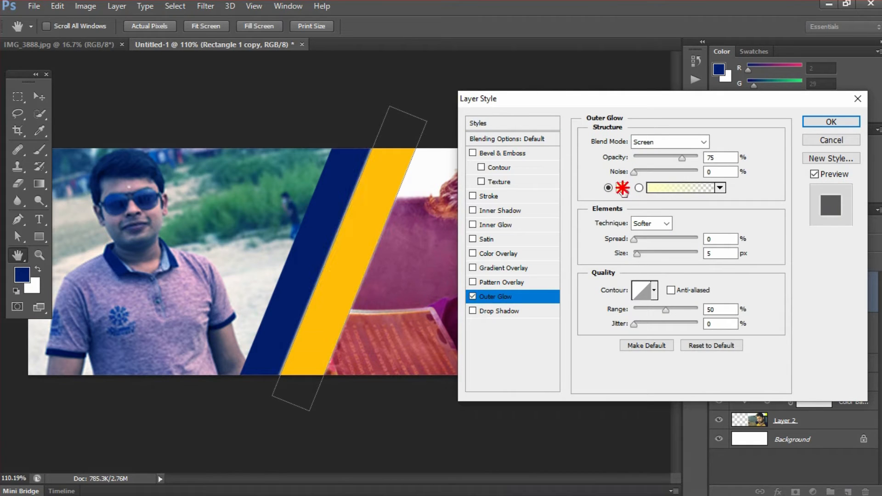
click(372, 209)
click(770, 152)
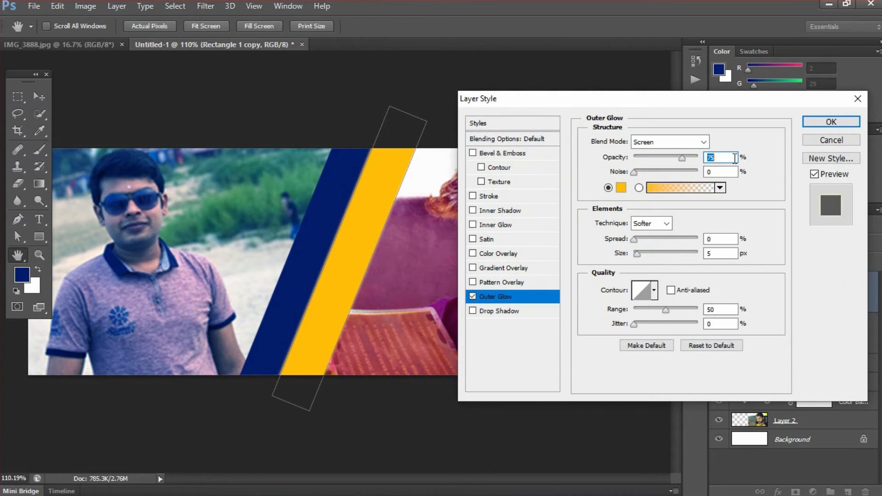
Set the glow to Normal blend, 100% opacity, 12% spread and 13 px size
click(681, 142)
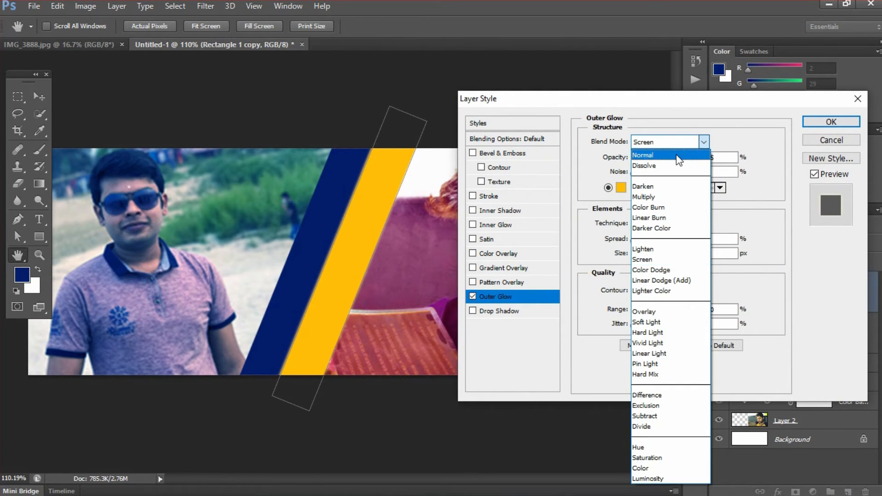
click(680, 156)
drag(684, 157, 699, 158)
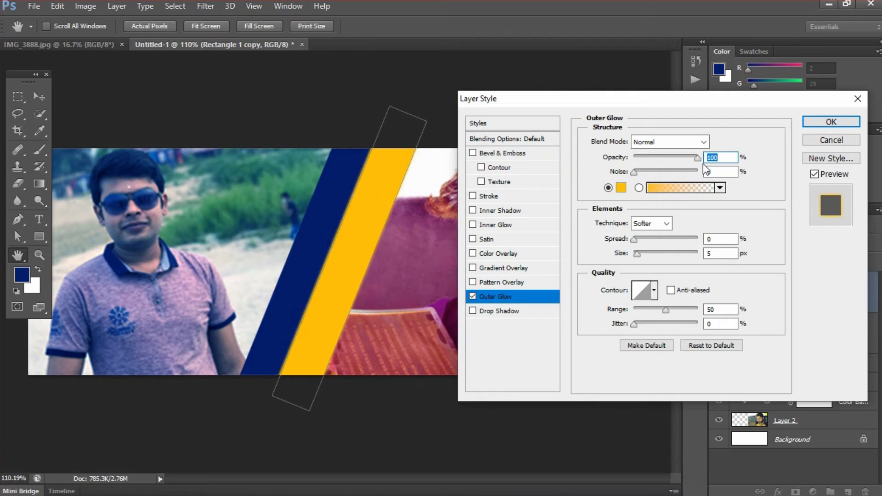
drag(640, 256, 642, 260)
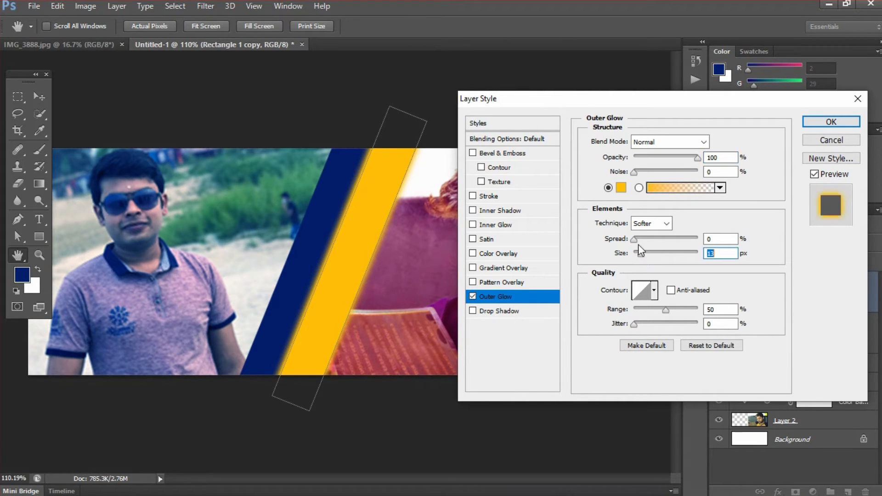
click(635, 239)
drag(636, 239, 637, 239)
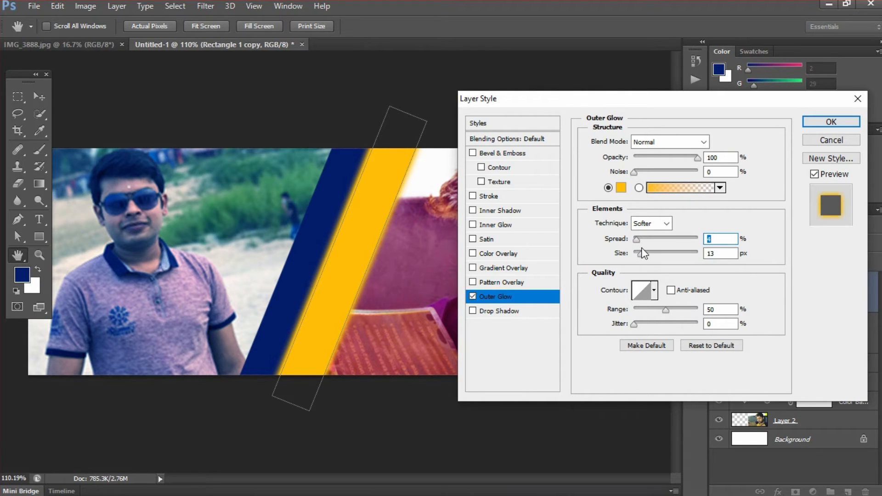
click(642, 239)
drag(642, 240, 643, 239)
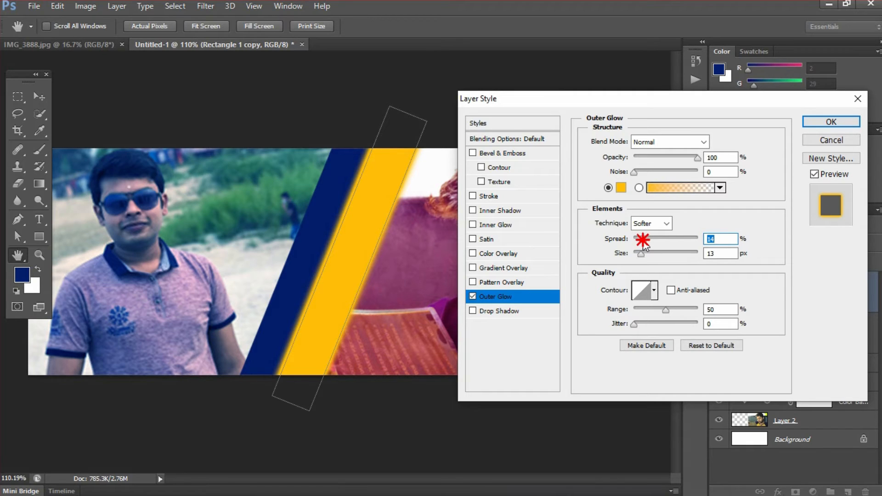
drag(643, 240, 642, 240)
click(831, 122)
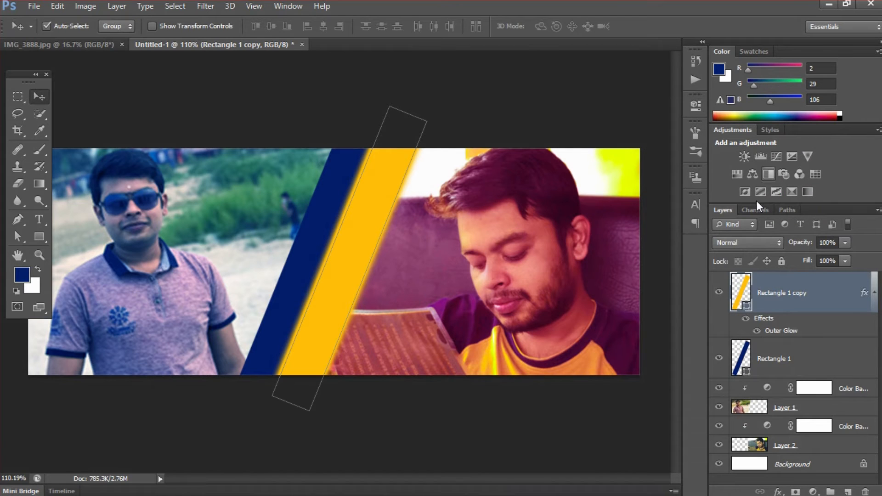
Add a navy Outer Glow to Rectangle 1: Normal blend, 100% opacity, 16 px size
click(802, 358)
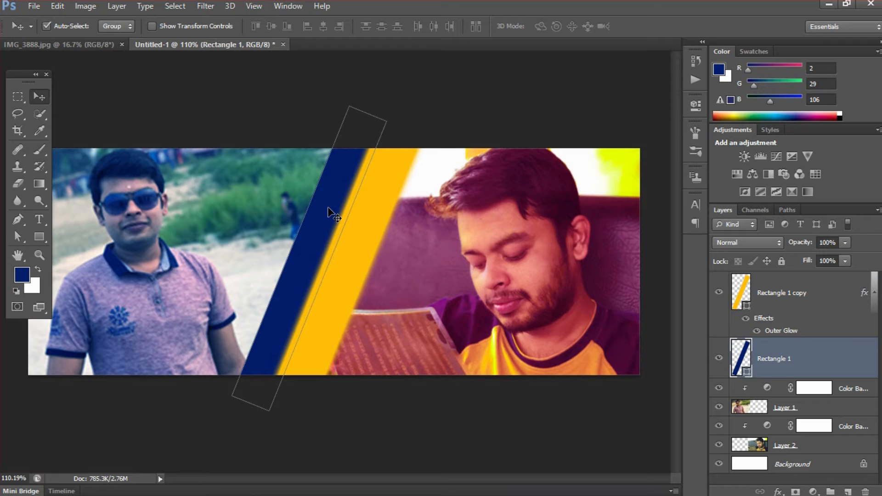
double_click(841, 362)
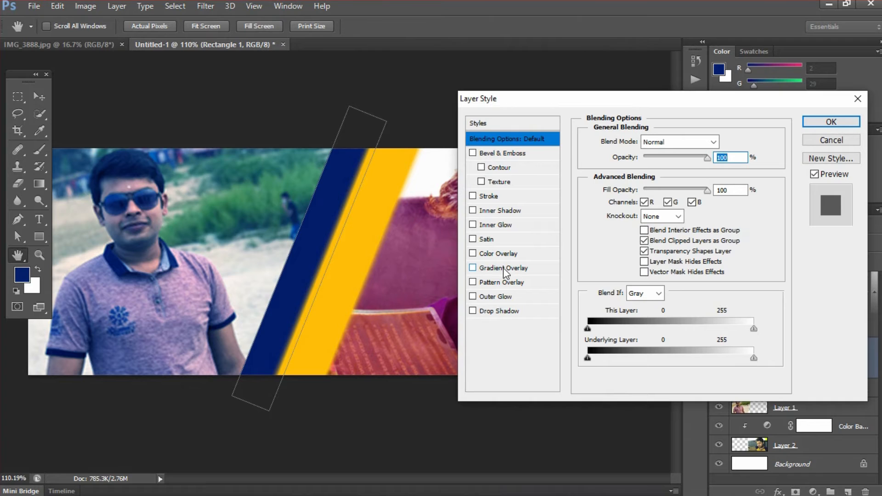
click(501, 297)
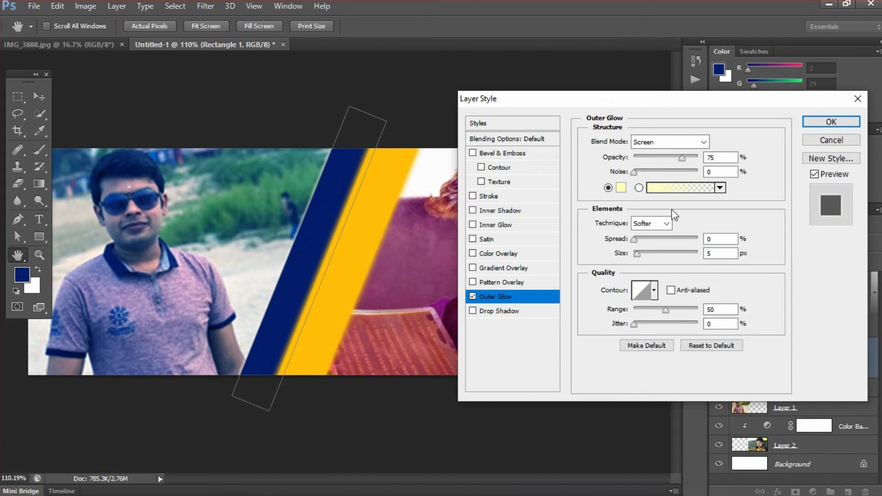
click(621, 188)
click(330, 209)
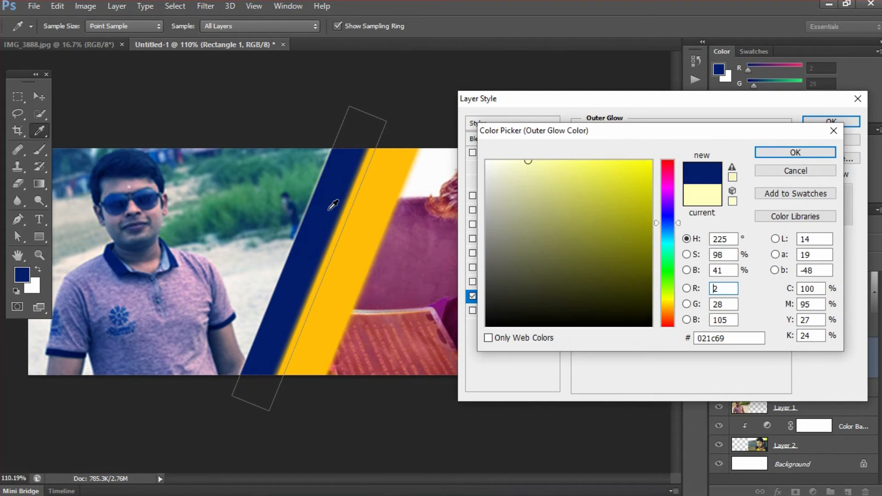
click(783, 151)
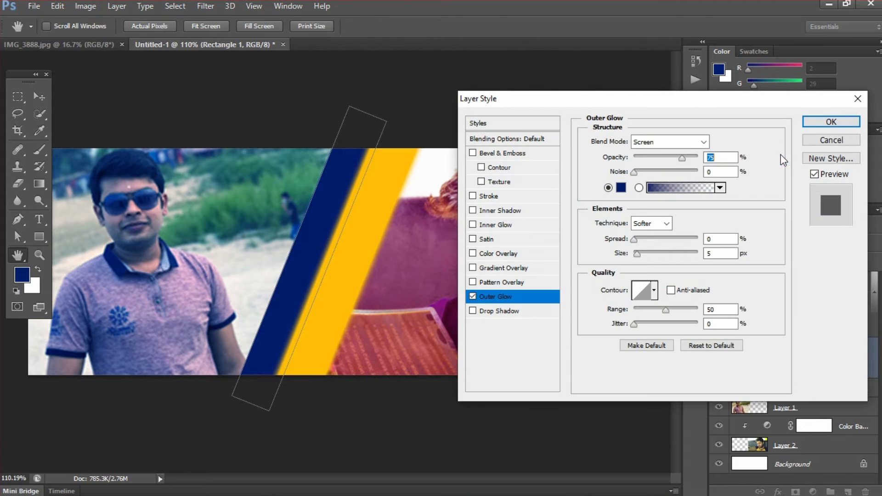
click(680, 142)
click(684, 142)
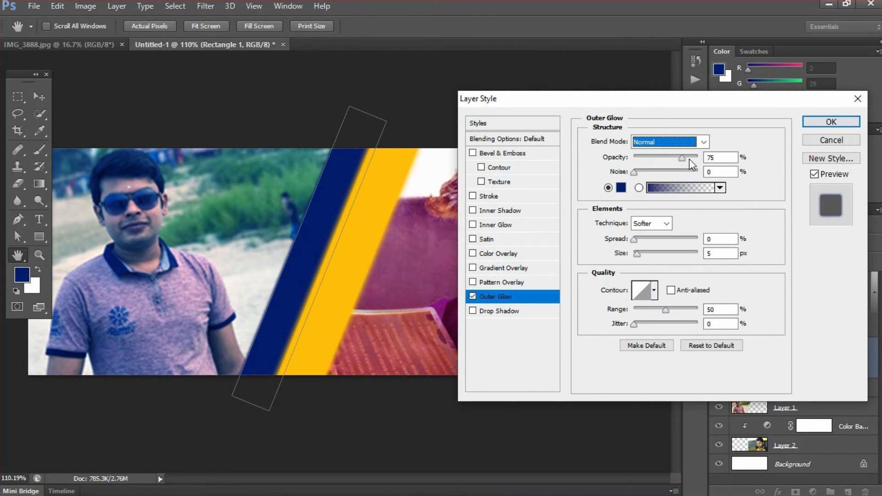
drag(690, 159, 703, 157)
drag(638, 256, 642, 243)
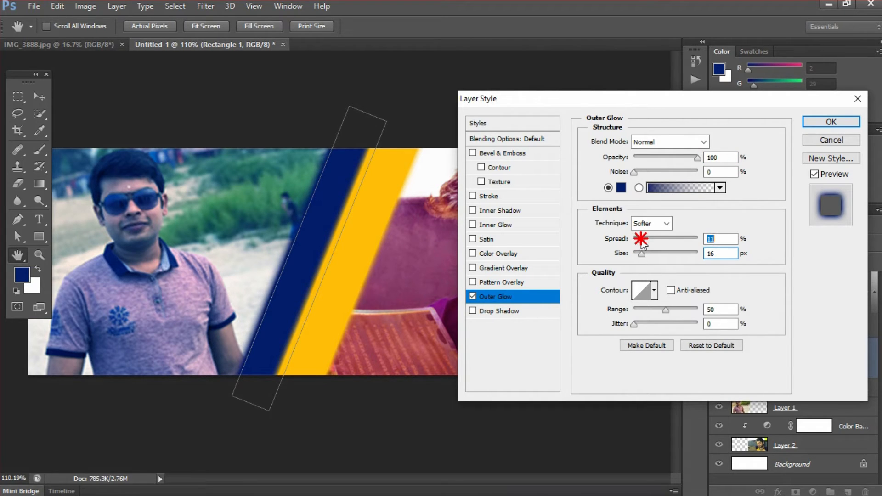
click(827, 121)
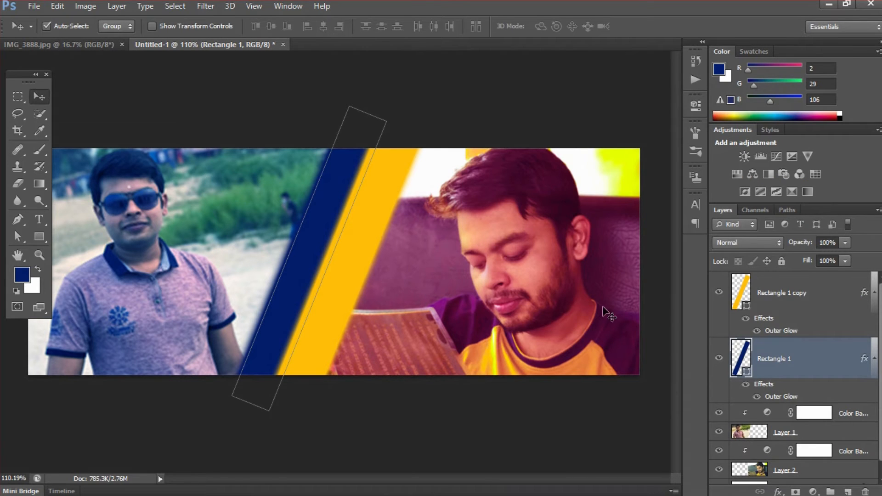
Nudge the navy Rectangle 1 stripe a few pixels to the left
key(Left)
key(Left)
key(Left)
key(Left)
key(Left)
key(Left)
key(Left)
key(Left)
key(Left)
key(Left)
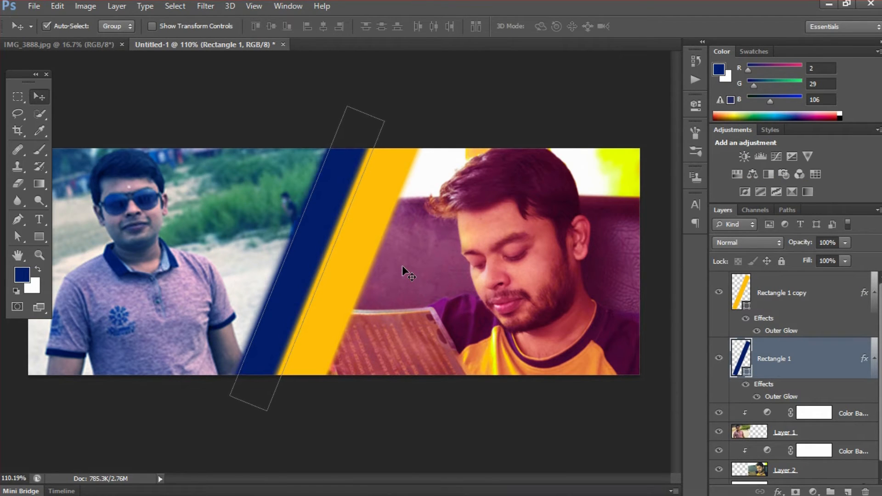
key(Left)
key(Left)
key(Left)
key(Left)
key(Left)
key(Left)
key(Left)
key(Left)
key(Left)
key(Left)
key(Left)
key(Left)
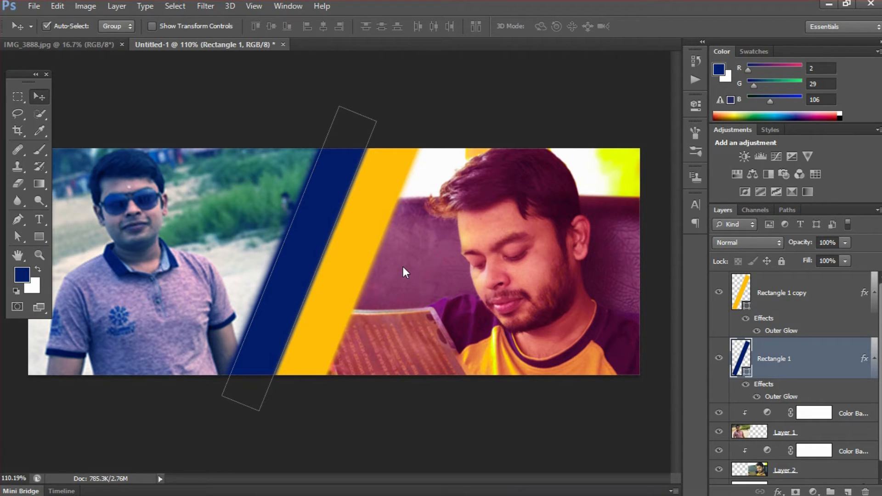
key(Left)
key(Left)
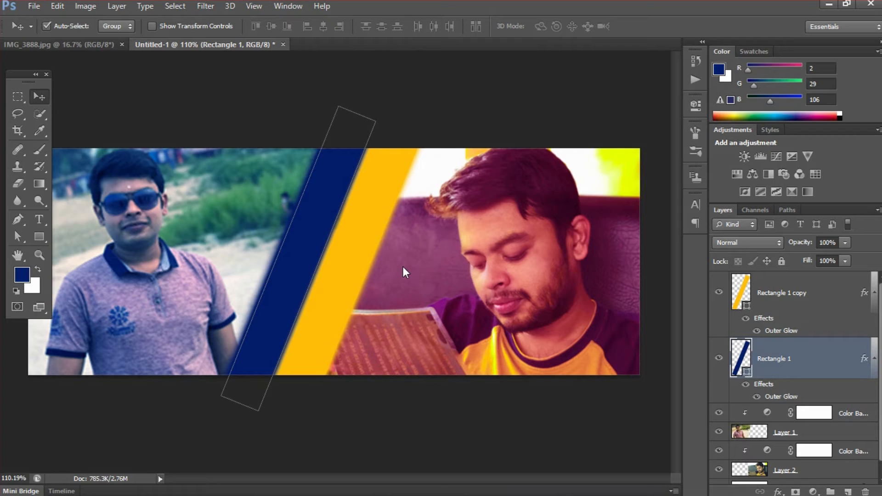
click(805, 294)
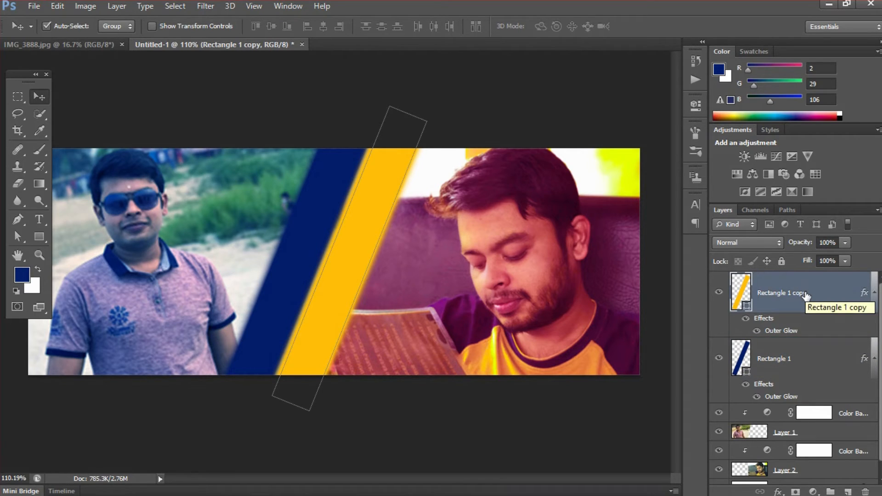
click(799, 356)
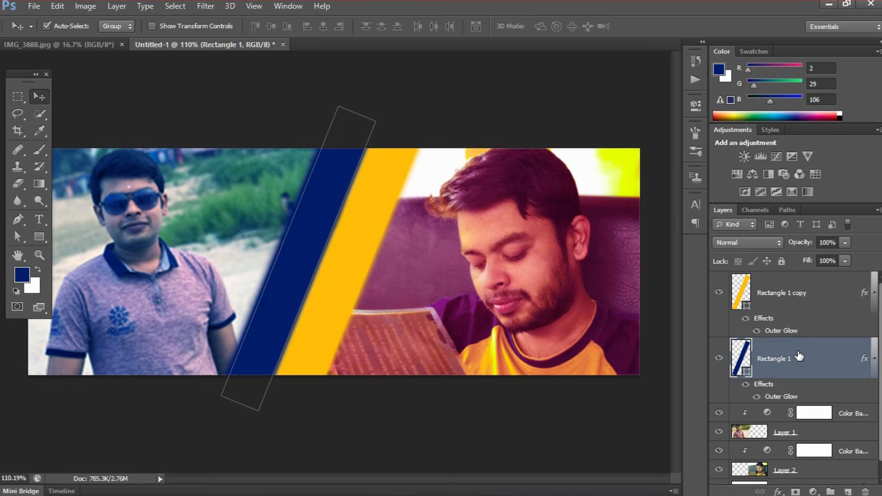
key(Left)
key(Left)
key(Left)
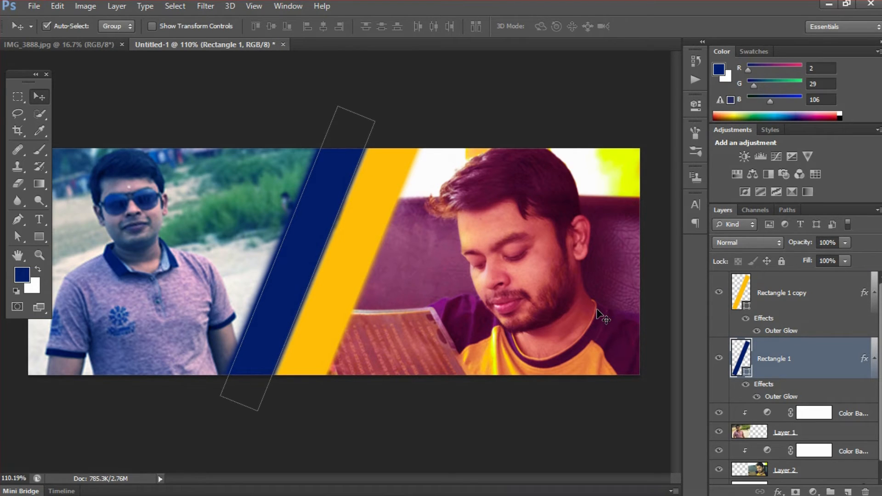
key(Right)
key(Right)
key(Left)
key(Left)
key(Left)
key(Left)
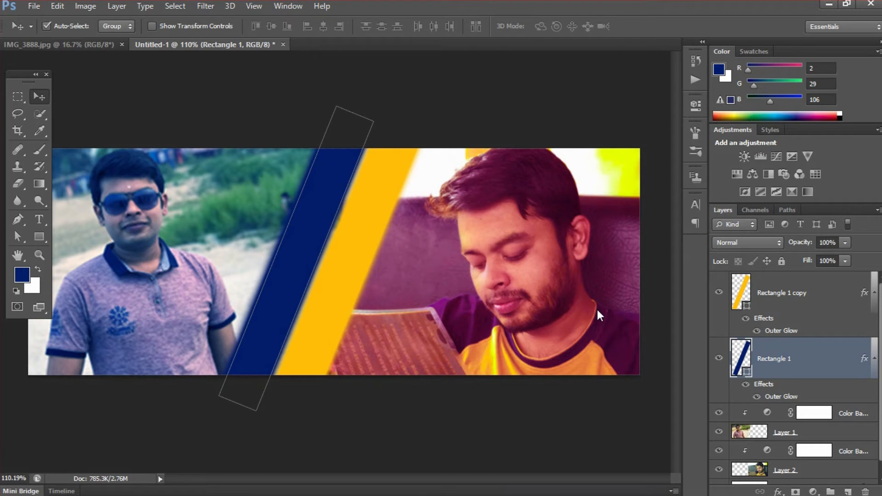
Add a new empty Layer 3 above the yellow Rectangle 1 copy stripe
click(832, 413)
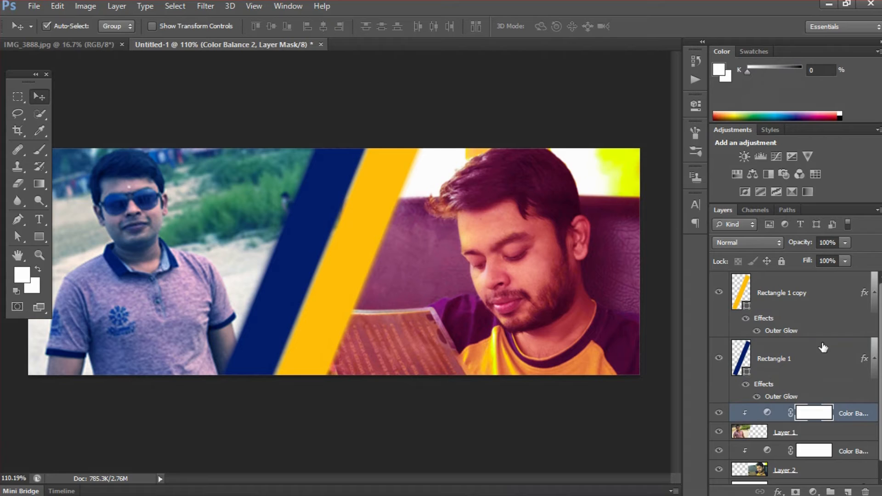
click(793, 358)
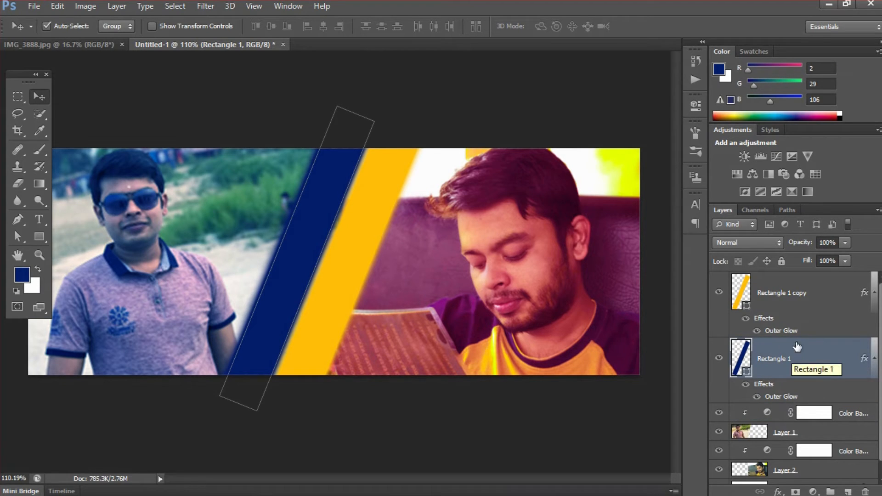
click(823, 295)
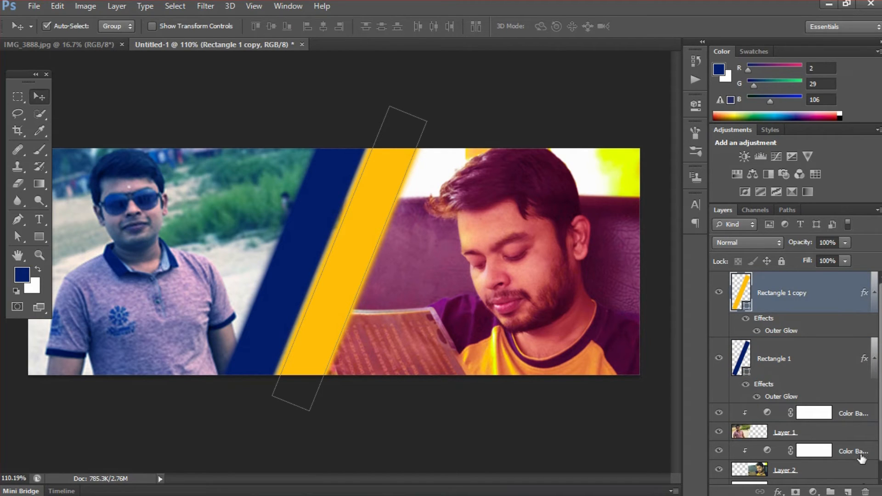
click(848, 492)
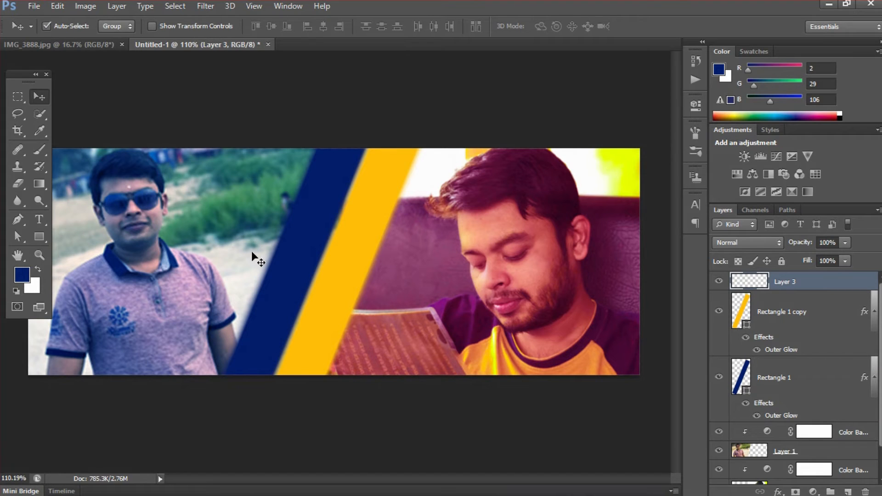
Reset the Brush presets to the defaults and pick the 100 px spatter brush
click(44, 150)
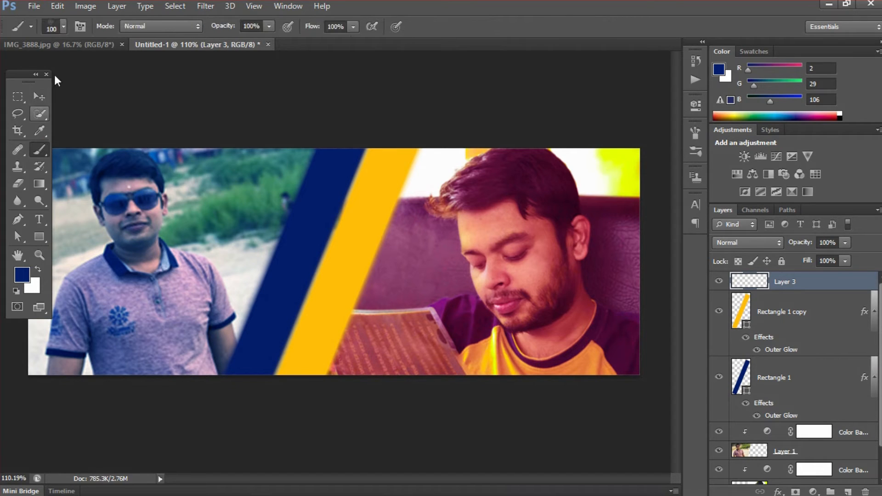
click(62, 26)
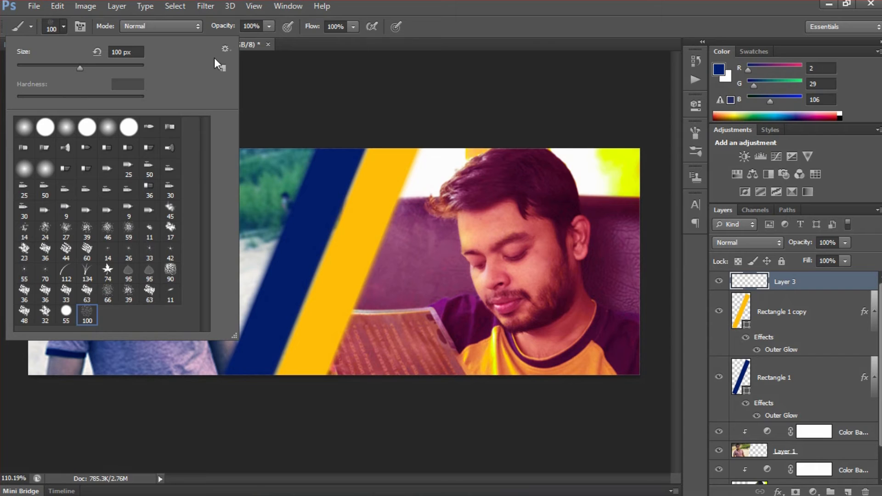
click(226, 49)
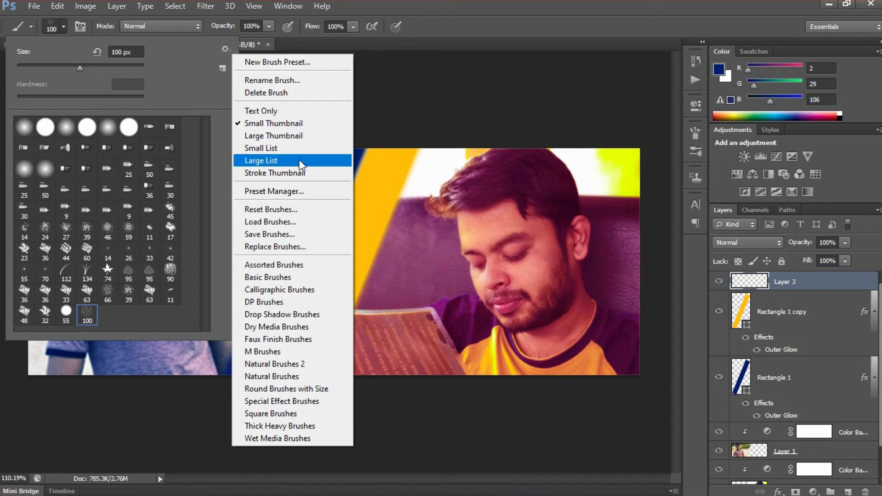
click(297, 222)
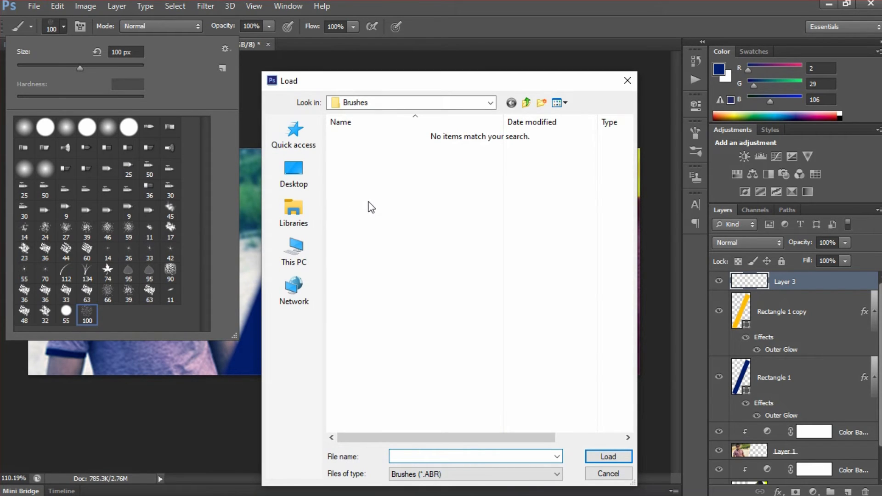
click(609, 474)
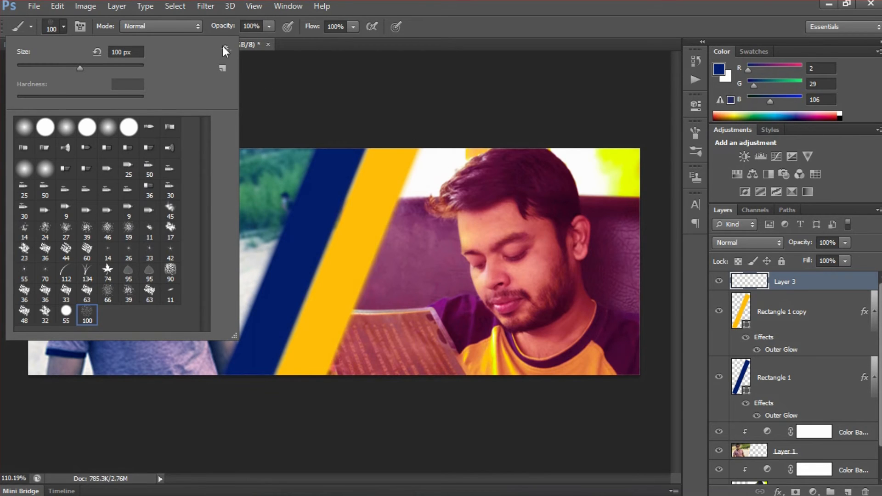
click(225, 49)
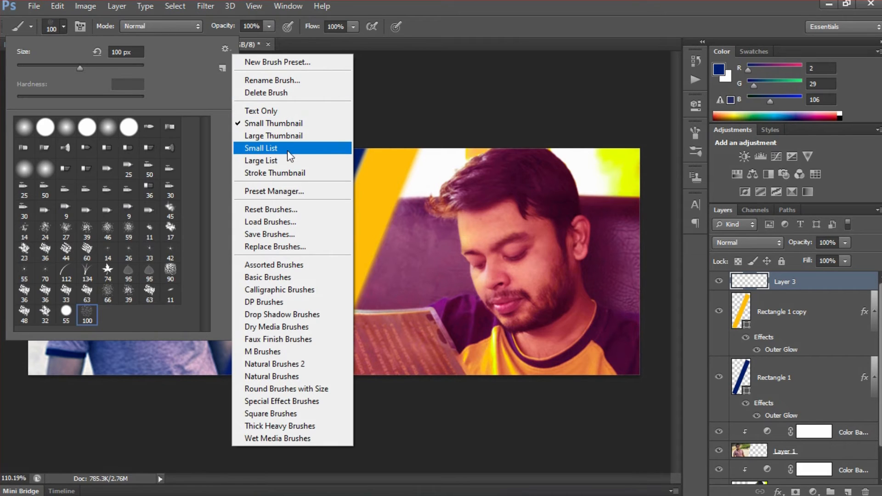
click(295, 210)
click(353, 201)
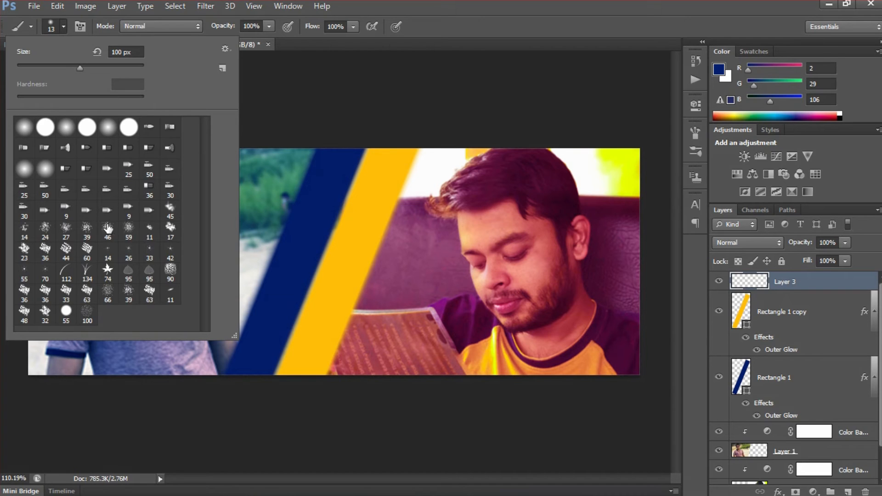
click(87, 314)
click(417, 7)
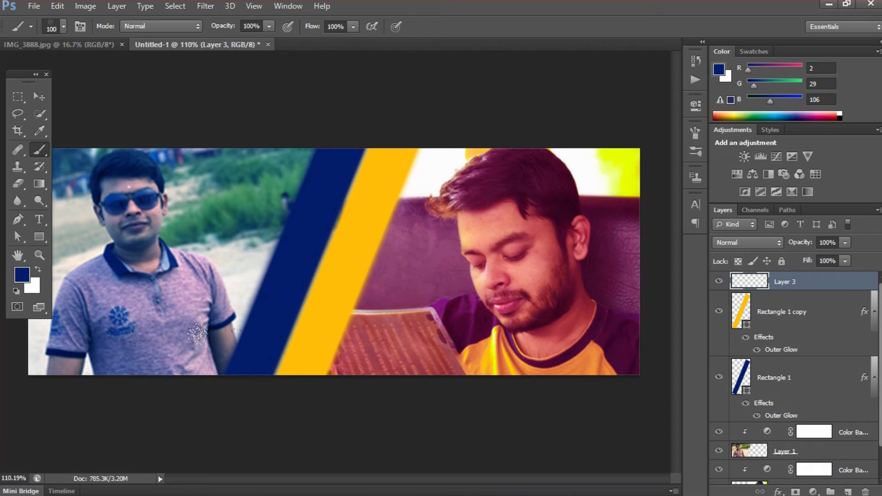
Dab navy spatter near the man's sleeve, undo some, and repaint along the stripe edge
click(232, 316)
click(221, 342)
click(227, 317)
click(239, 280)
key(ctrl+alt+z)
key(ctrl+alt+z)
key(ctrl+alt+z)
click(222, 259)
Scatter more navy specks left of the navy stripe, from its top down to the arm
click(300, 150)
click(274, 193)
click(236, 253)
click(222, 315)
click(211, 346)
click(213, 367)
click(215, 356)
click(302, 159)
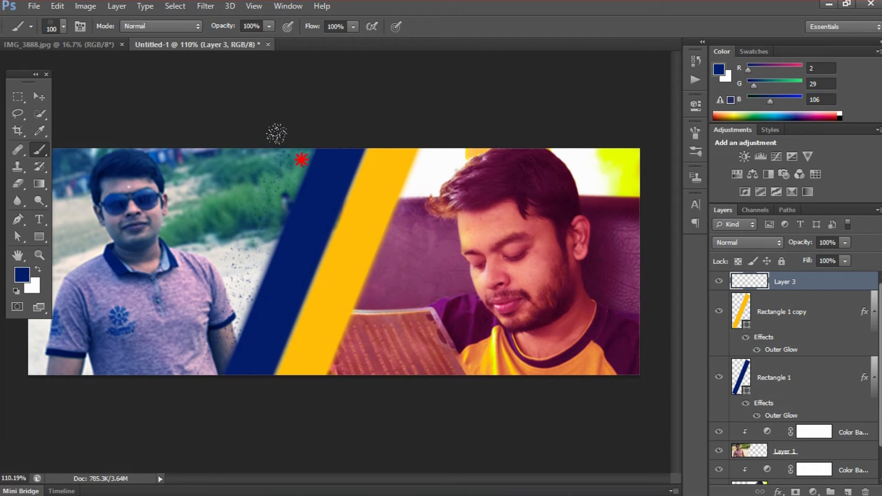
click(293, 192)
click(283, 224)
click(259, 241)
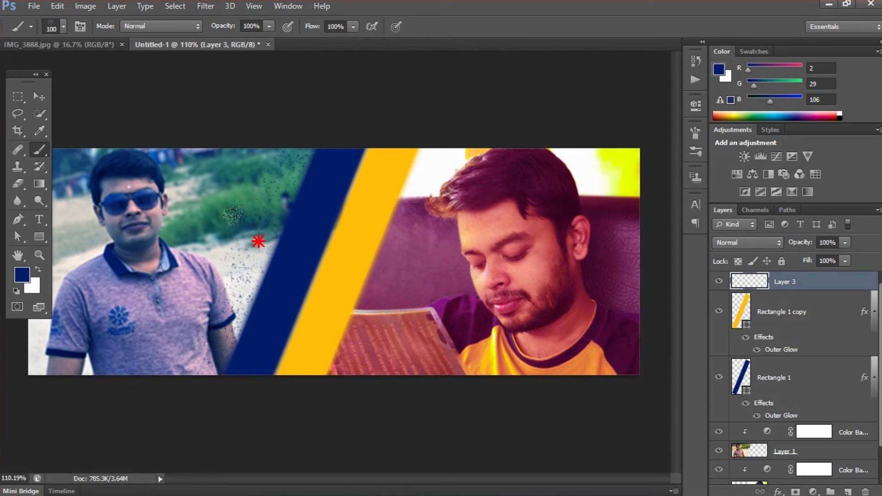
click(256, 181)
click(261, 212)
click(243, 257)
Set the foreground colour to the yellow stripe's yellow
click(22, 275)
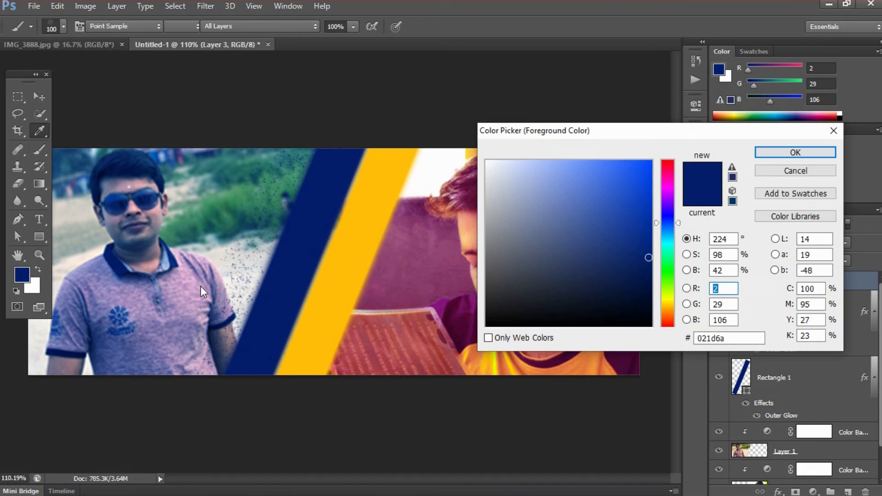
click(340, 276)
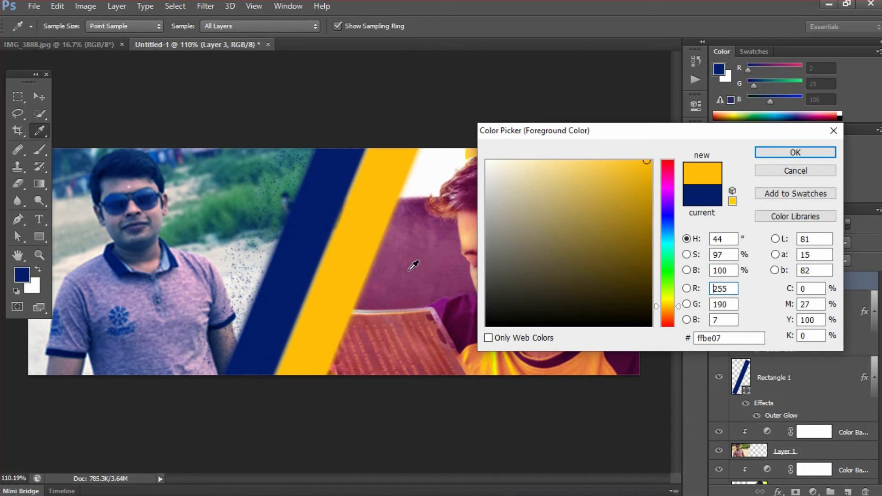
click(769, 153)
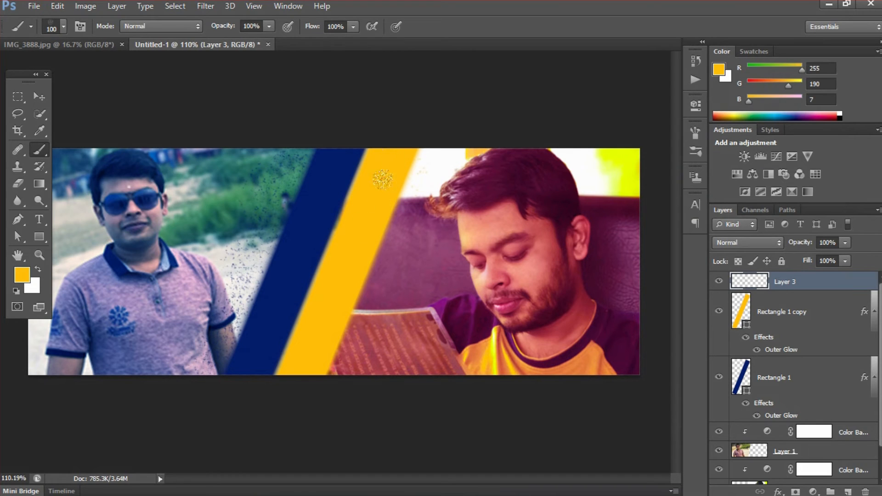
Paint yellow spatter specks on Layer 3 along the yellow stripe's right edge
mouse_move(398, 155)
mouse_down()
mouse_move(385, 180)
mouse_move(401, 229)
mouse_move(386, 253)
mouse_move(349, 250)
mouse_up()
click(377, 293)
click(395, 244)
click(401, 216)
click(427, 161)
click(424, 175)
click(403, 240)
click(387, 286)
click(357, 352)
click(351, 377)
click(376, 316)
click(388, 287)
click(400, 243)
click(428, 169)
click(440, 172)
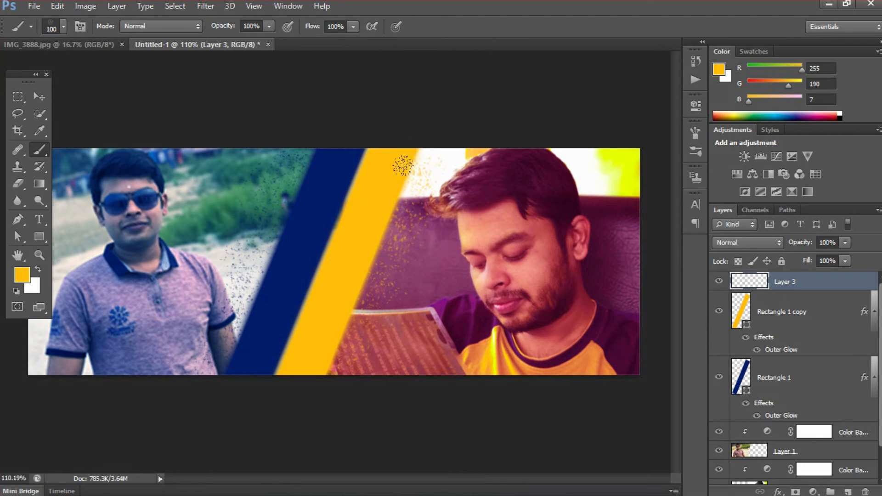
click(399, 225)
click(321, 381)
click(350, 258)
click(410, 189)
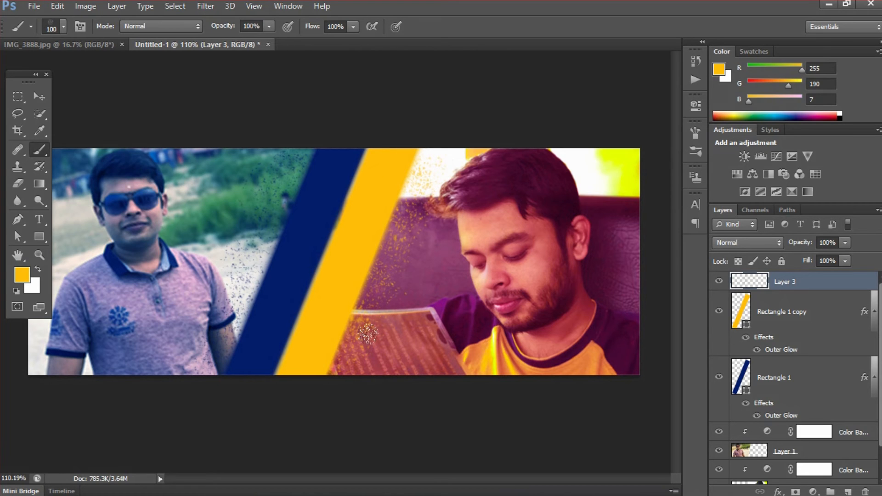
Toggle Layer 3's visibility to compare the specks, then select both stripe layers
click(719, 282)
click(720, 282)
click(720, 282)
click(720, 282)
shift+click(792, 377)
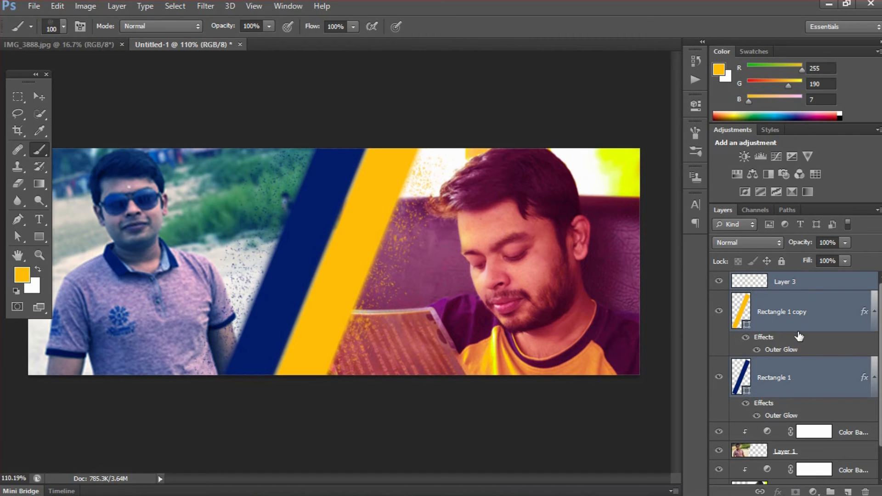
Nudge the yellow Rectangle 1 copy stripe slightly left
click(823, 284)
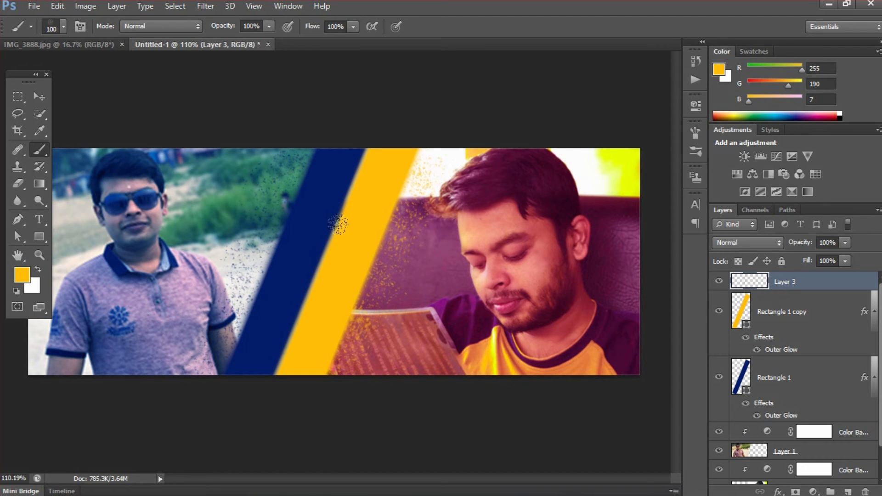
click(784, 317)
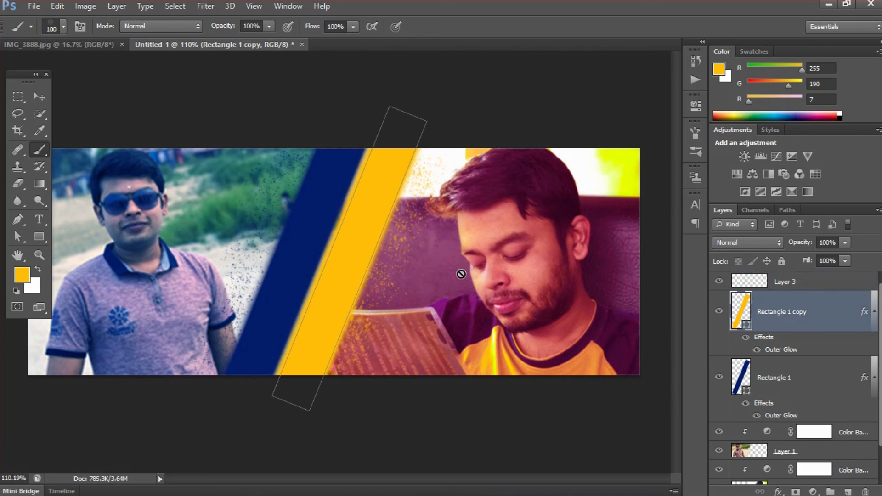
key(v)
key(Left)
key(Left)
key(Left)
key(Left)
key(Left)
key(Left)
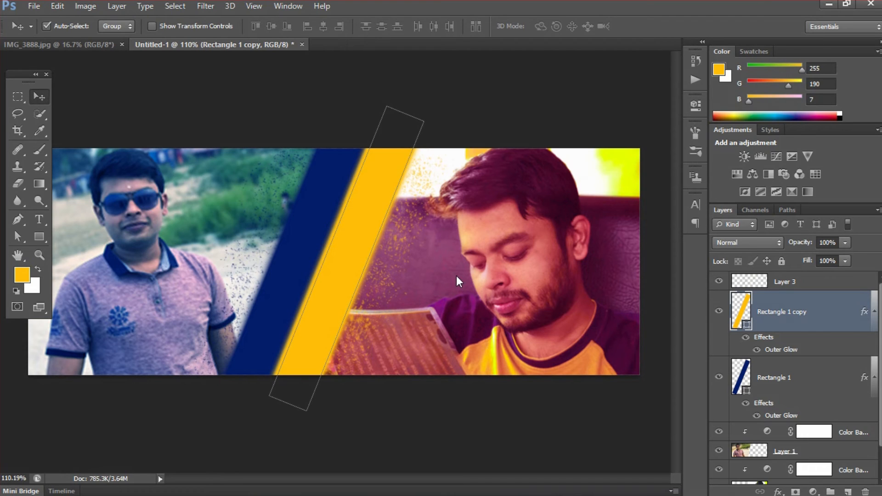
Move the navy Rectangle 1 layer above the yellow stripe, then bring up the Notepad notes
click(802, 379)
drag(806, 377, 813, 306)
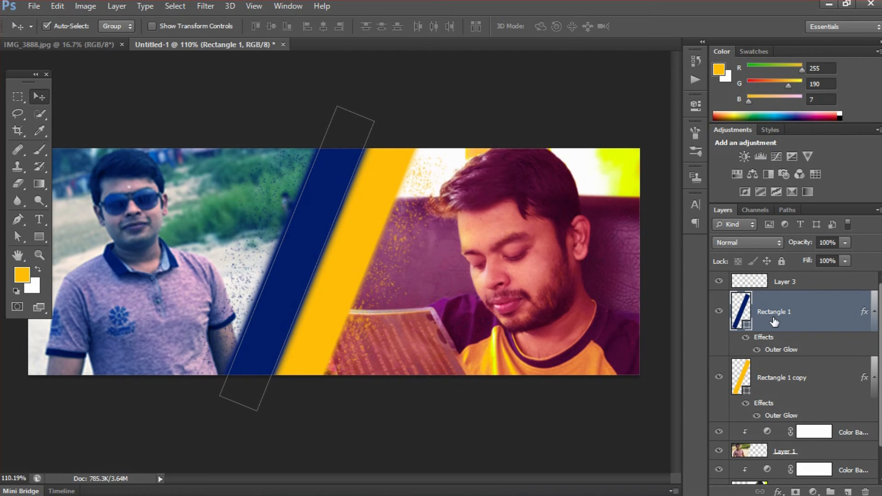
click(825, 368)
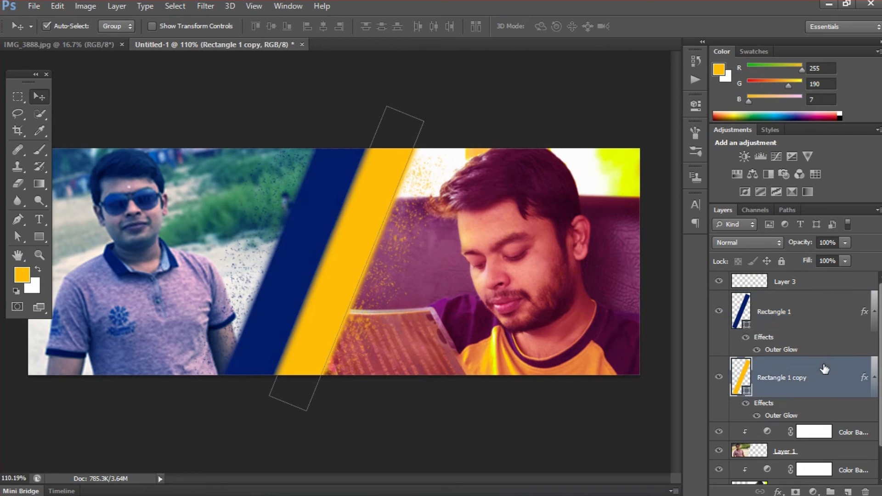
click(823, 282)
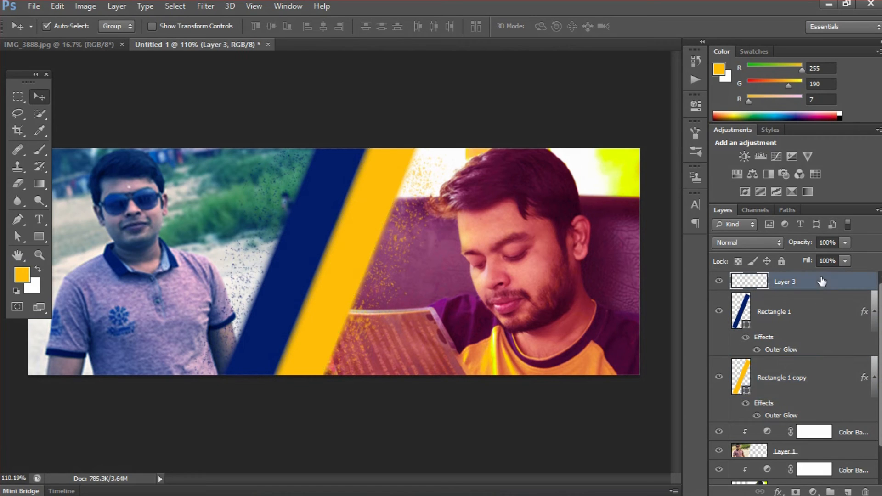
key(alt+Tab)
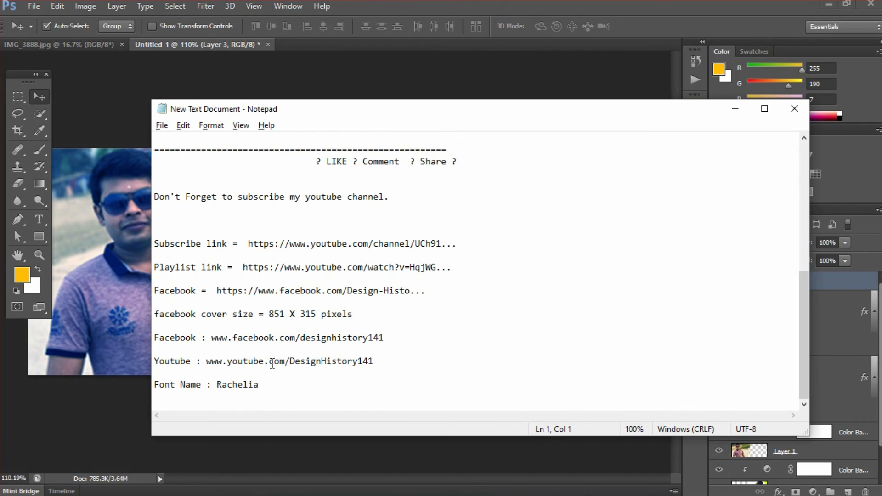
Type the person's name in 20 pt Rachelia on the navy stripe and pick white ffffff
key(alt+Tab)
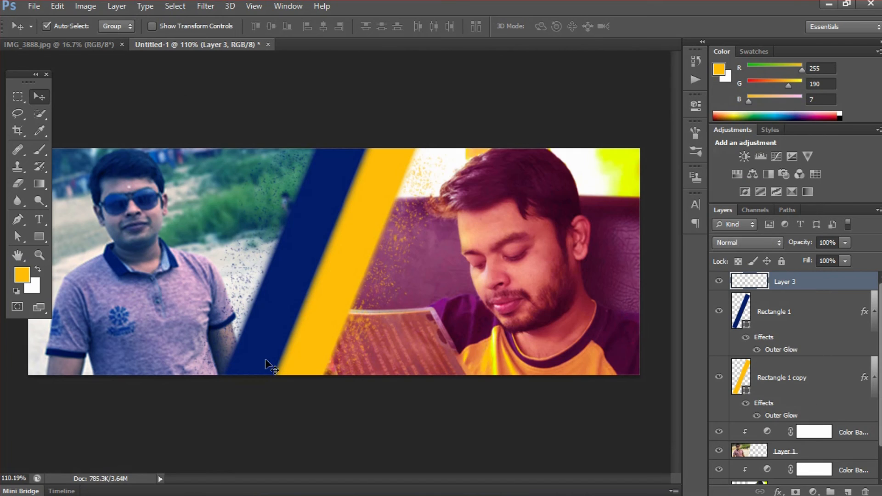
key(t)
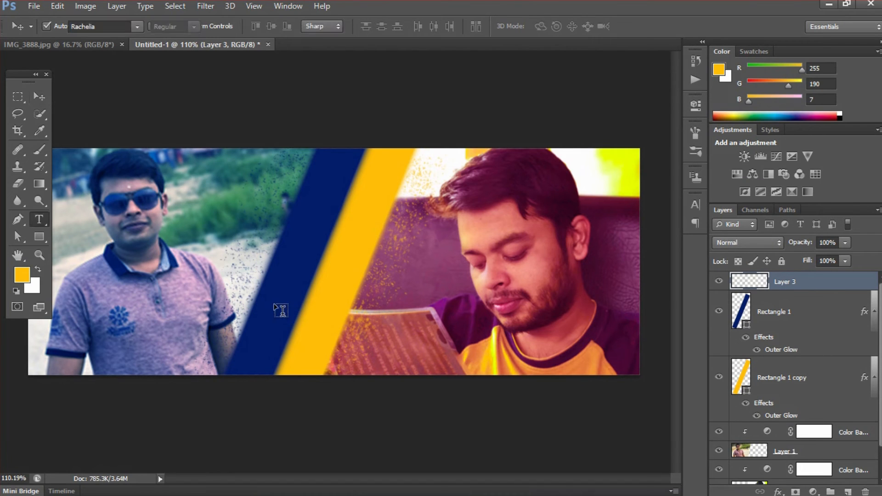
click(273, 290)
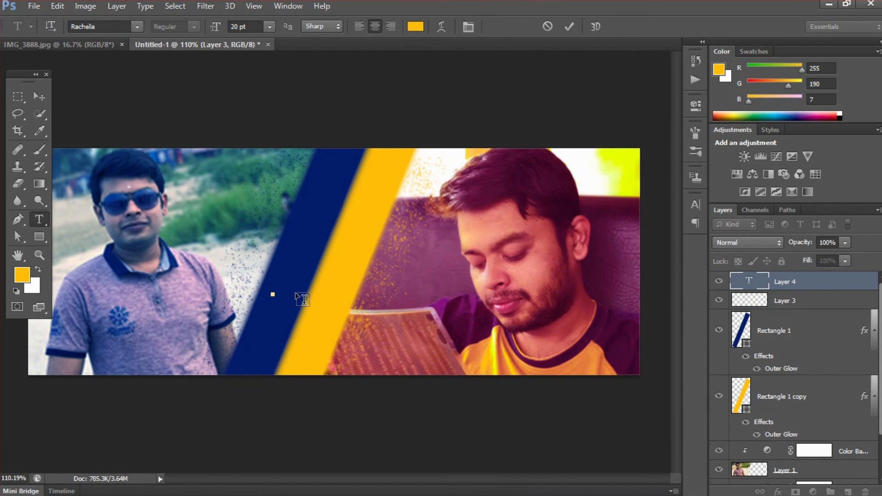
text(Rpi)
key(BackSpace)
key(BackSpace)
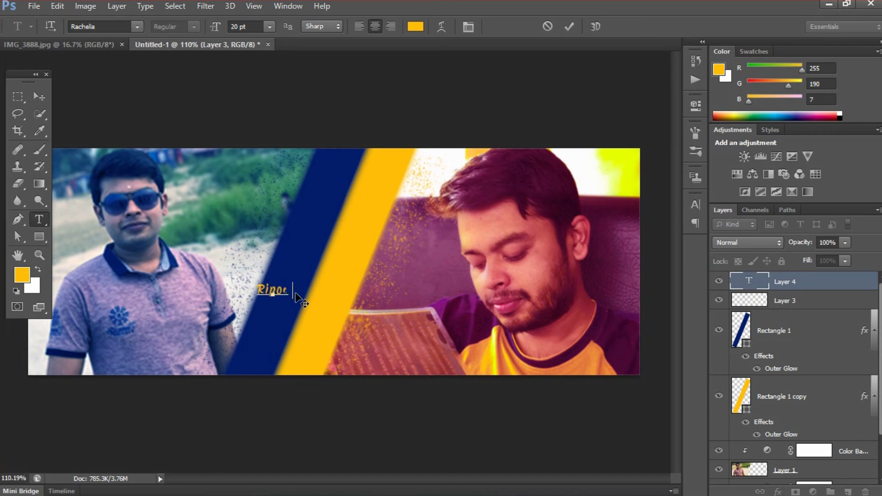
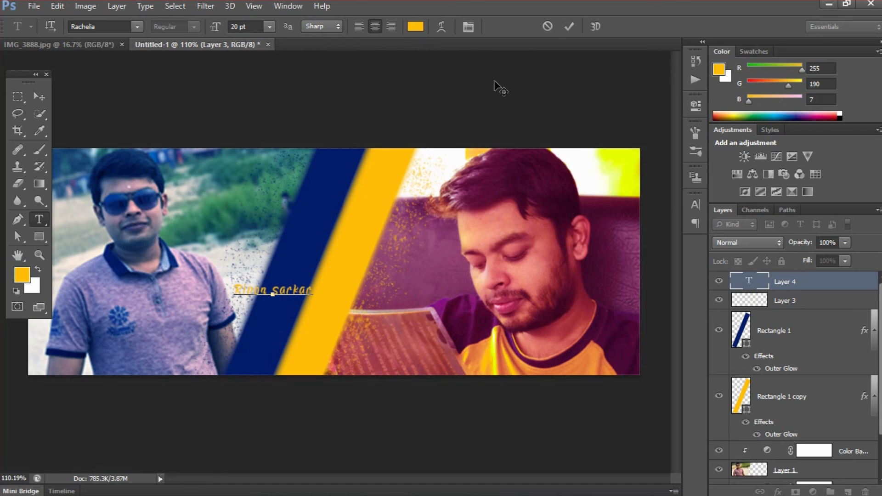
click(570, 26)
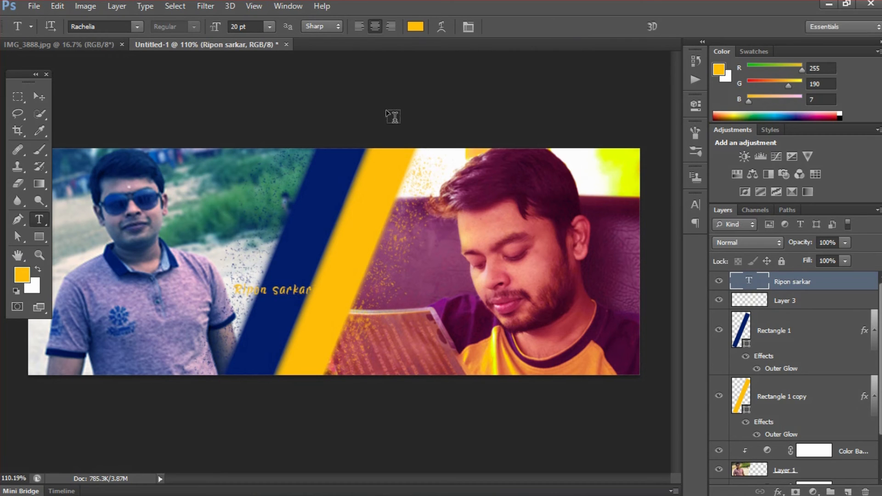
click(414, 28)
click(488, 162)
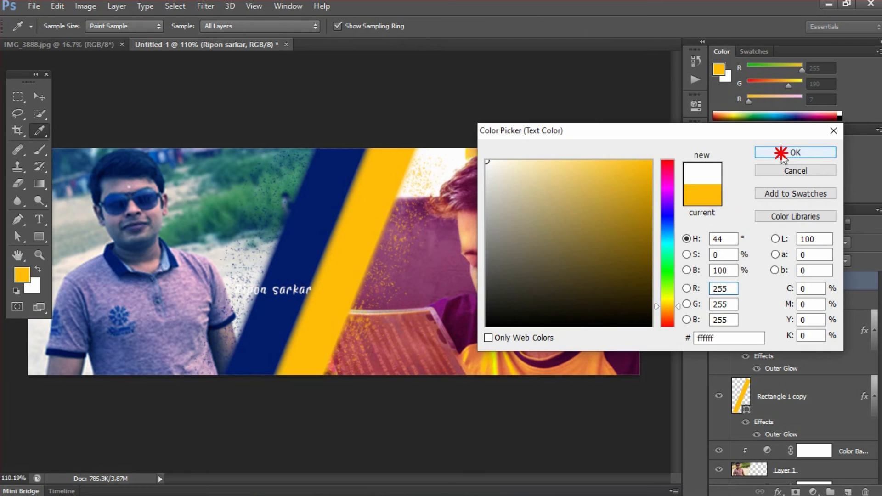
Make the name white, rotate and scale it up the navy stripe at 34 pt, then select Notepad's Facebook URL
click(785, 152)
key(ctrl+t)
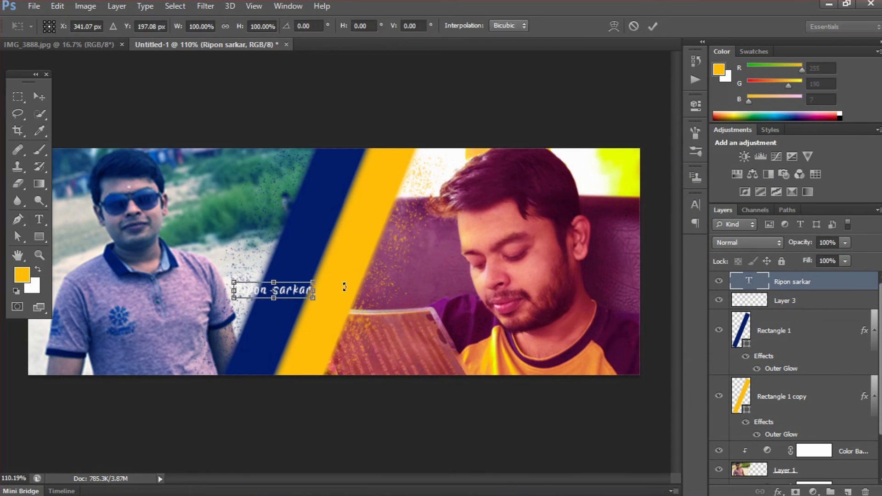
drag(321, 265, 329, 211)
key(Right)
key(Right)
key(Right)
key(Right)
key(Right)
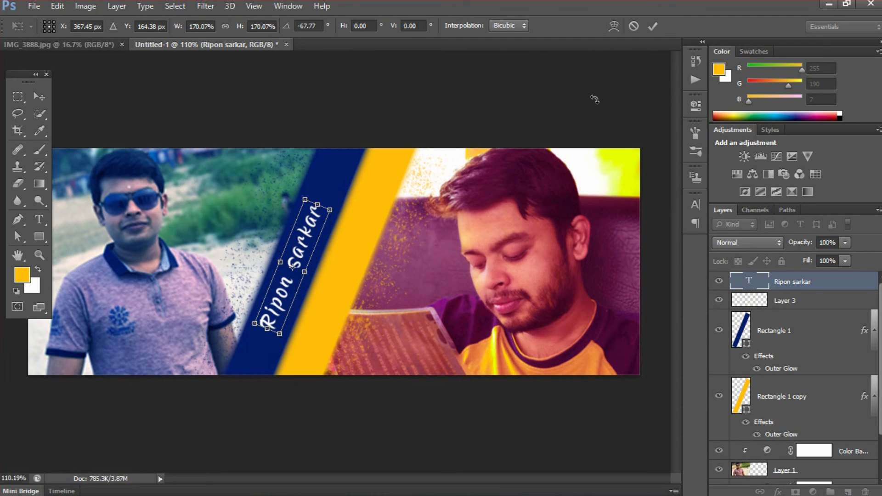
click(649, 30)
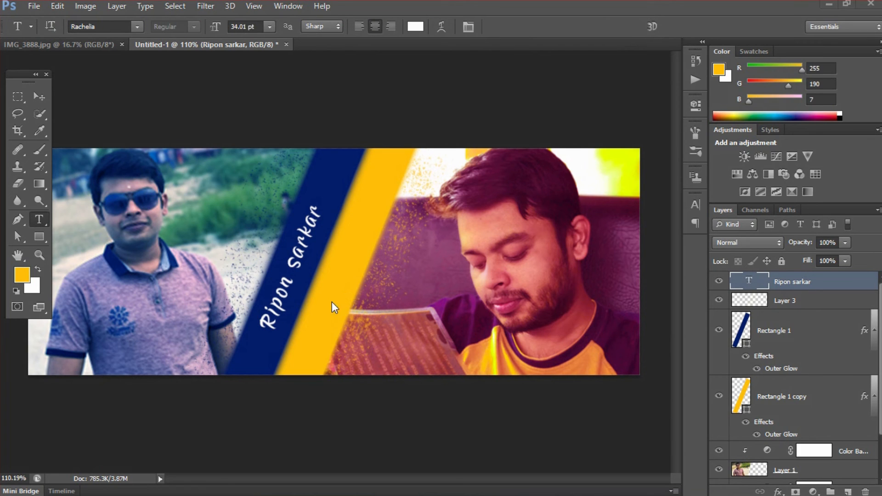
key(alt+Tab)
drag(210, 340, 384, 338)
key(ctrl+c)
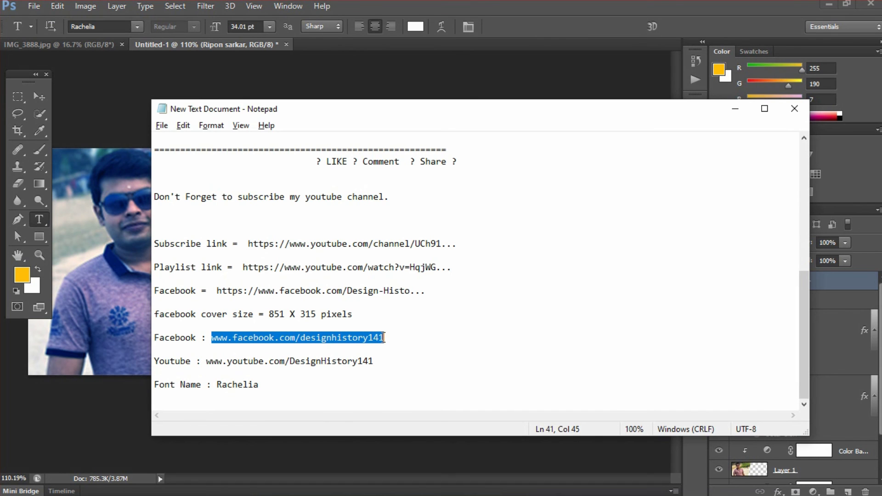
Paste the Facebook and YouTube addresses from Notepad into a new cover text line and commit it
key(alt+Tab)
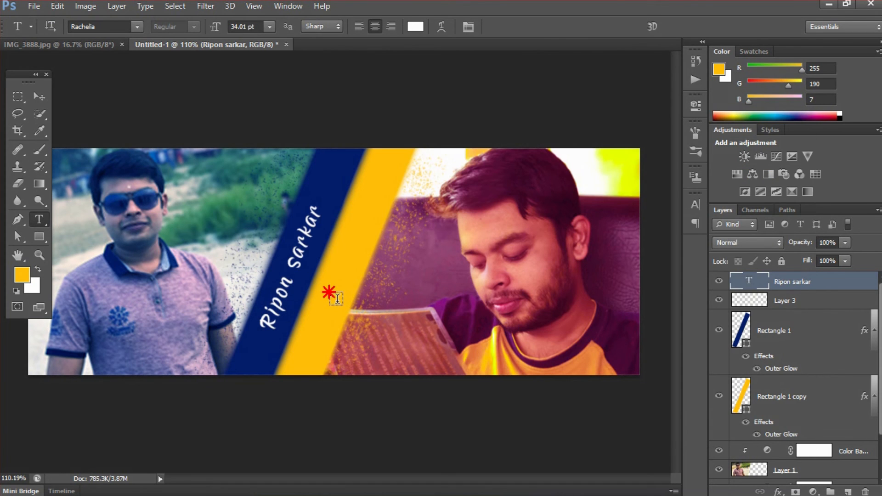
click(330, 292)
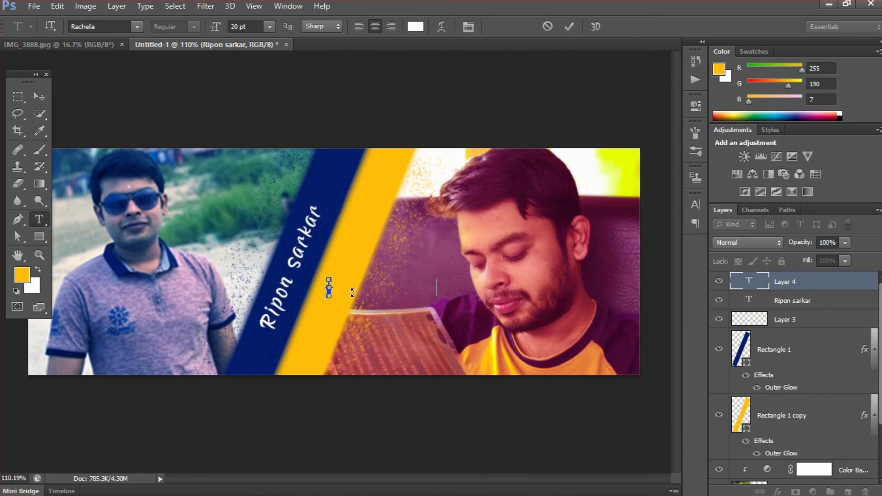
key(ctrl+v)
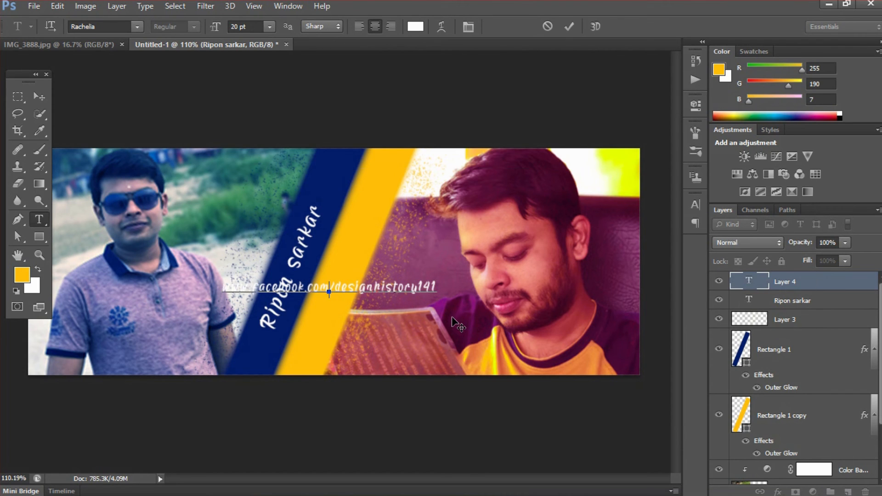
key(alt+Tab)
drag(206, 361, 375, 361)
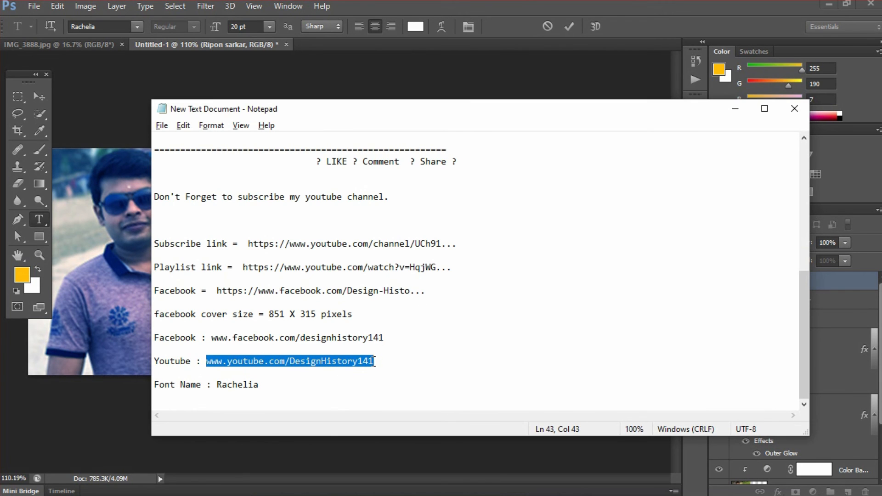
key(alt+Tab)
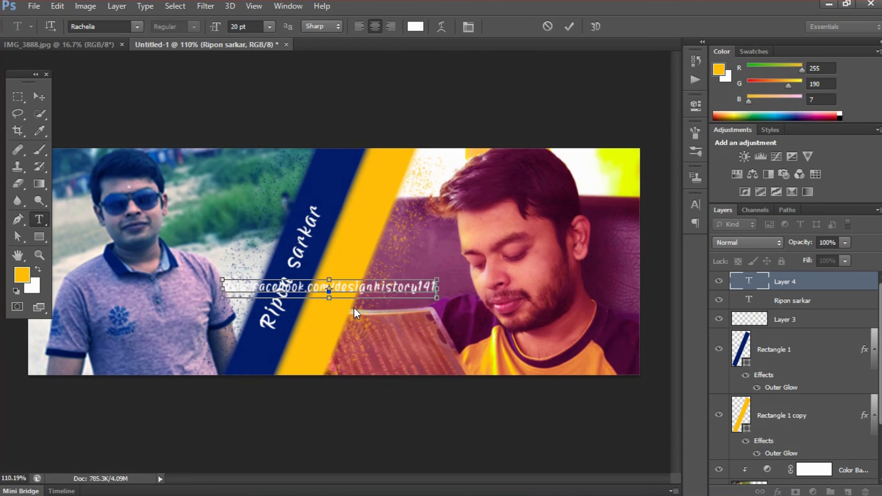
key(ctrl+v)
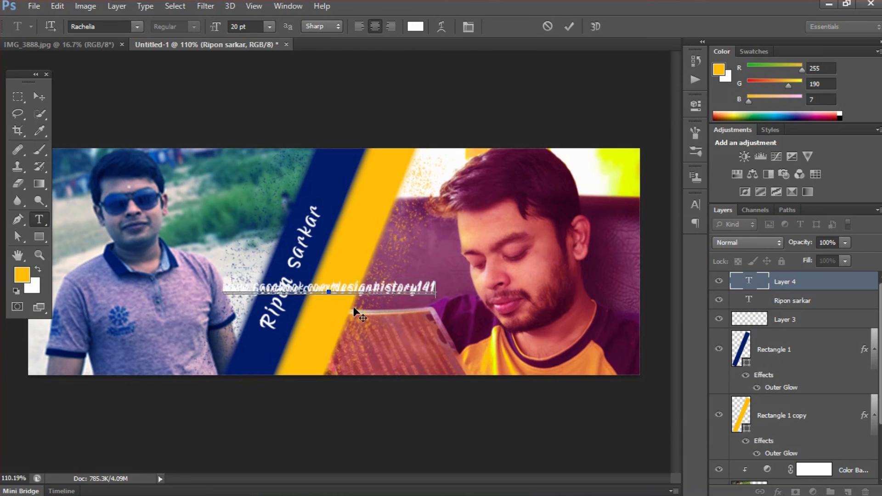
click(569, 27)
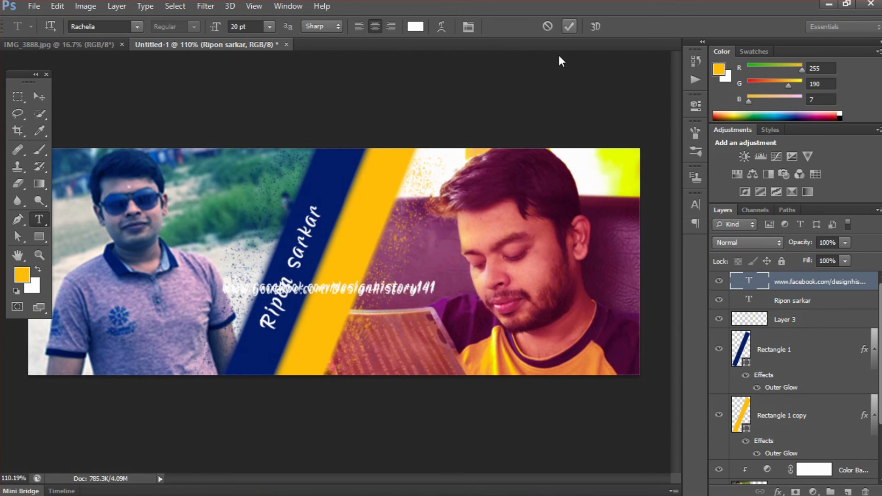
Set the URL text's line spacing to 18 pt in the Character panel
click(695, 206)
click(669, 231)
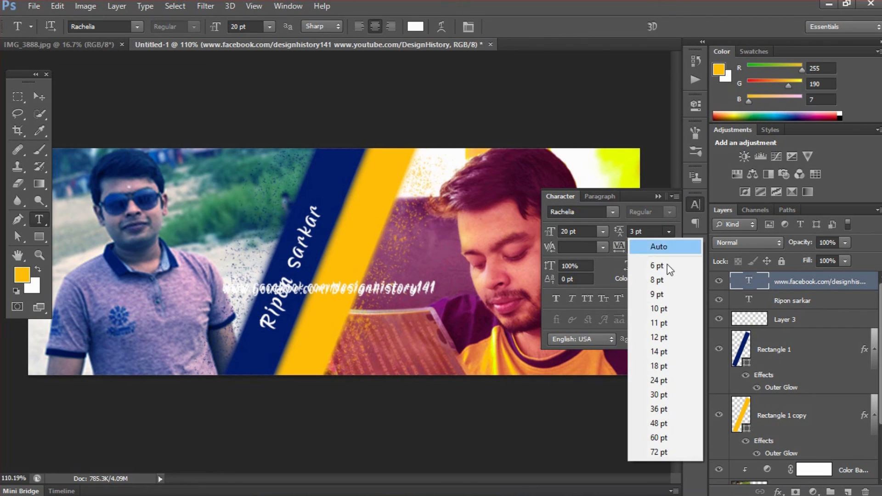
click(663, 340)
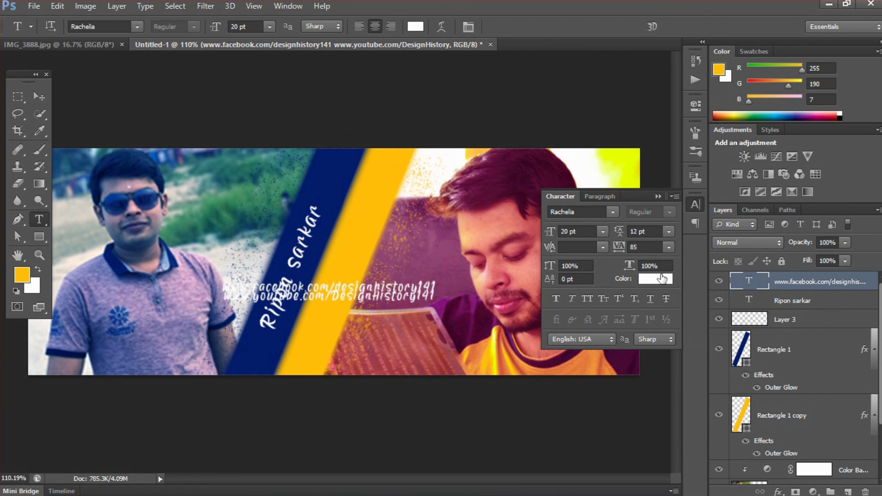
click(666, 231)
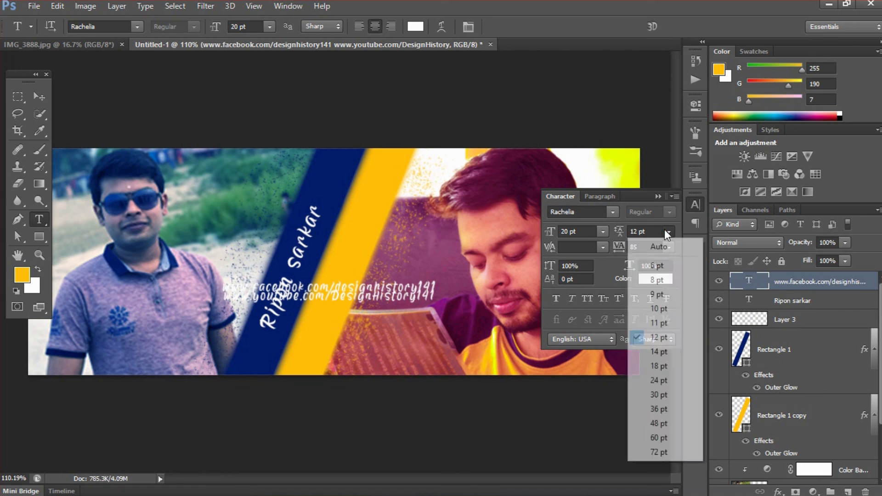
click(662, 366)
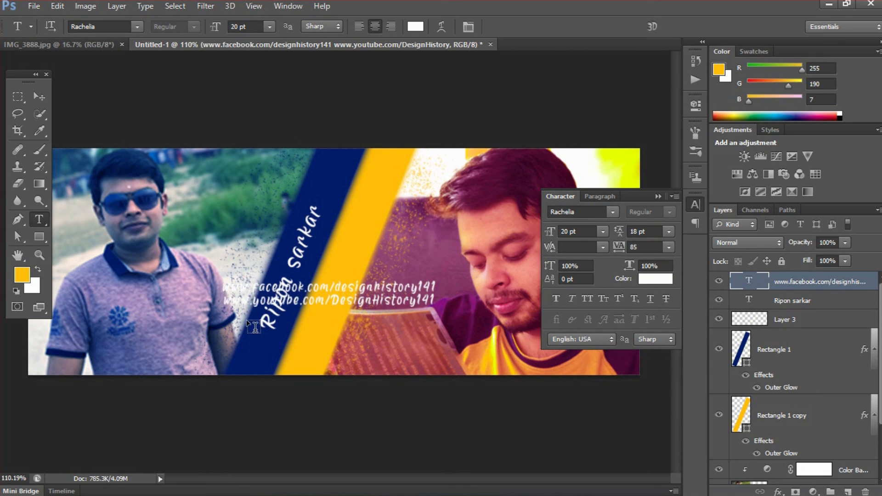
click(658, 197)
Change the URL text font to Arial at 15 pt
click(107, 28)
text(Arial)
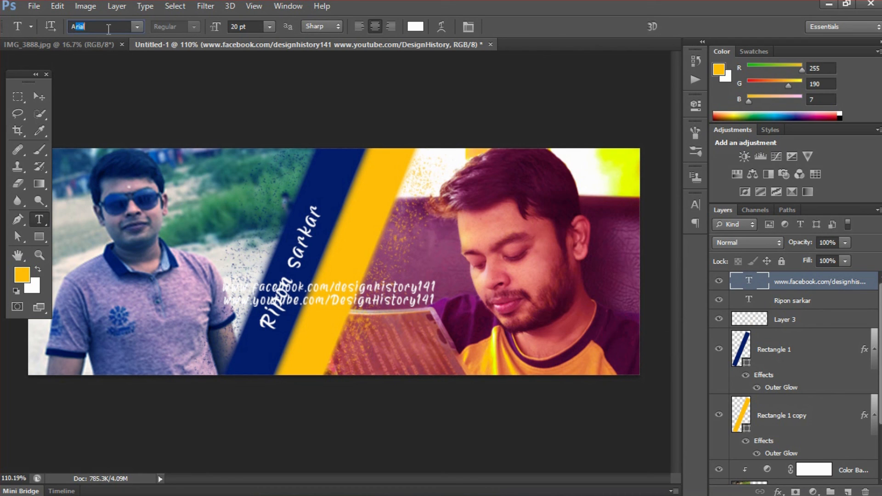
key(Return)
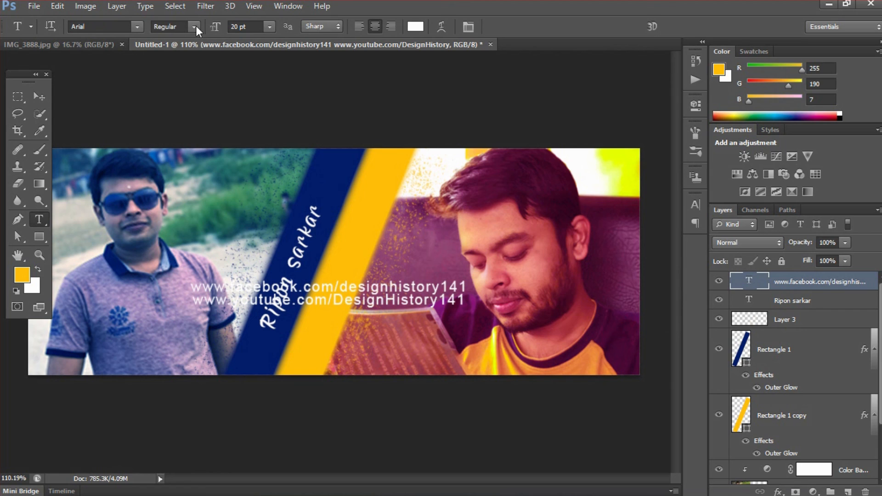
click(253, 23)
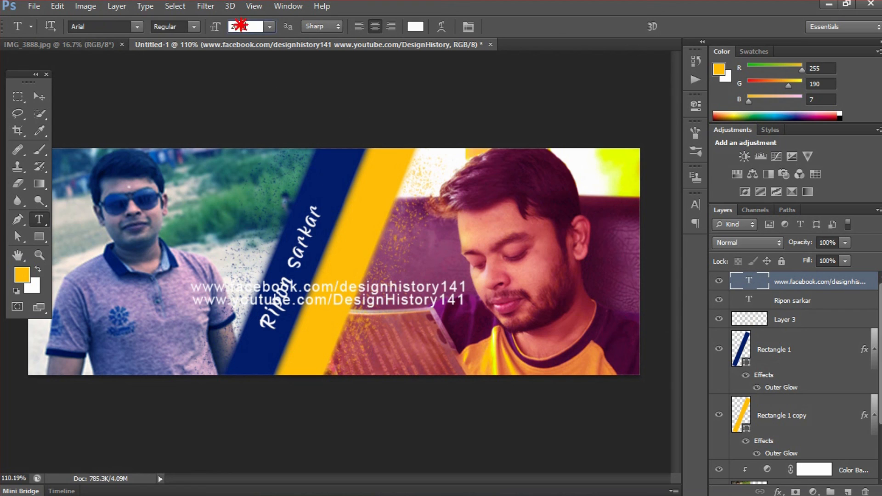
text(15)
key(Return)
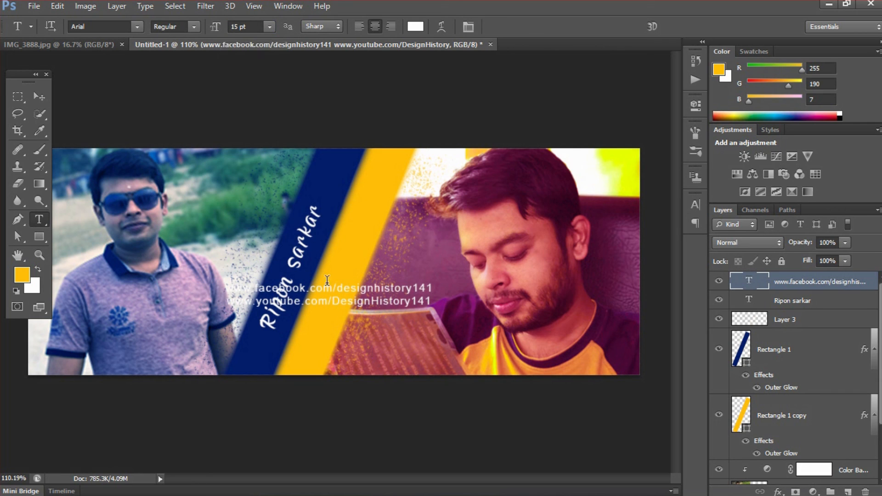
key(ctrl+t)
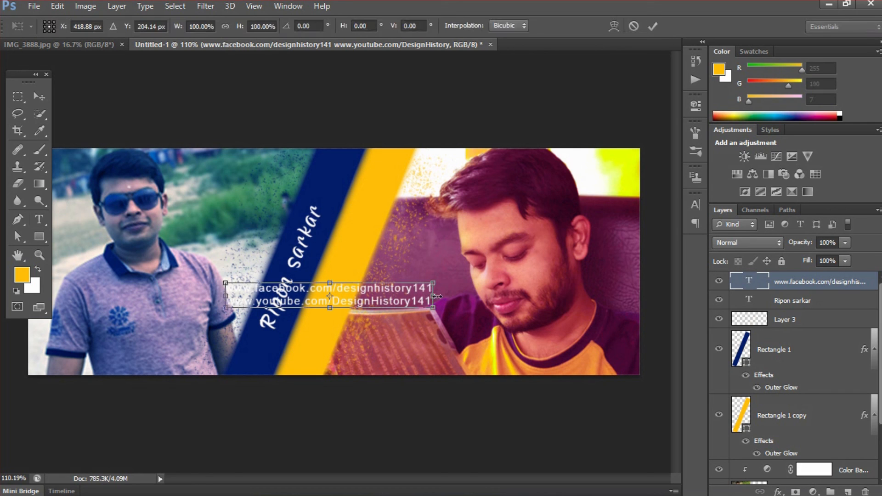
Rotate the URL text to about -60° and lay it on the yellow diagonal stripe
drag(444, 297, 380, 176)
drag(355, 213, 365, 198)
click(653, 26)
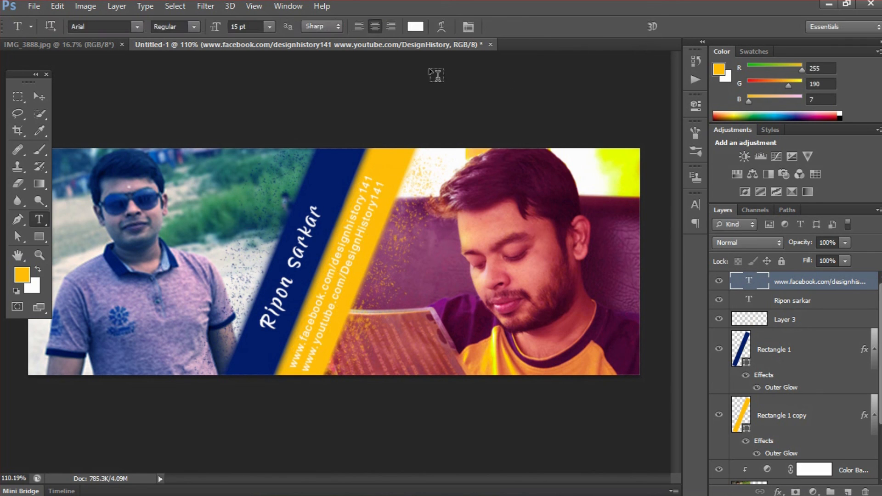
click(415, 26)
Make the URL text black at 12 pt
drag(490, 322, 488, 337)
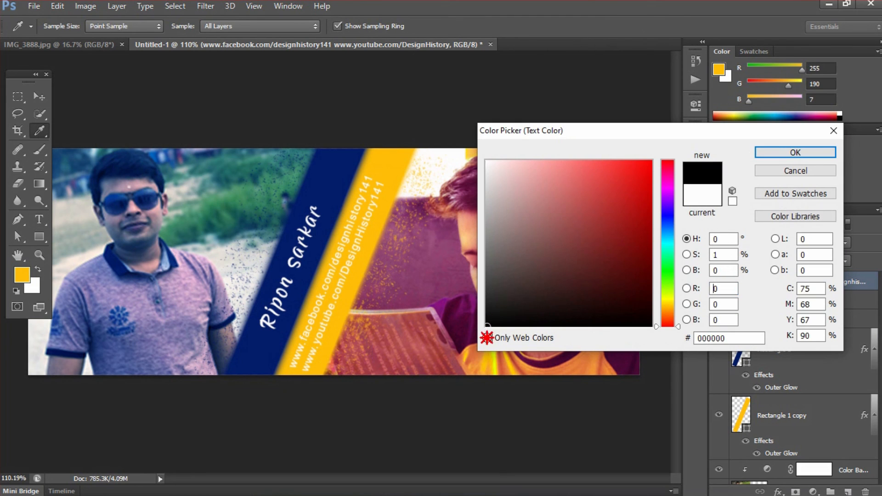
click(780, 155)
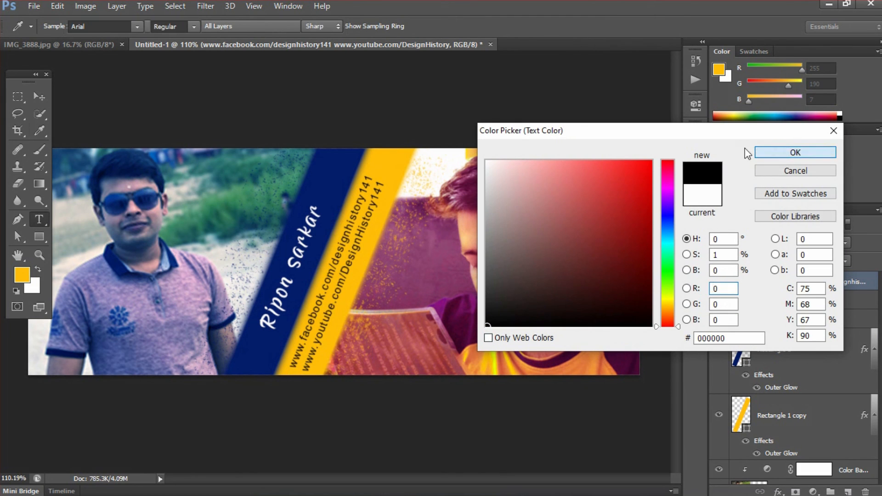
click(227, 26)
text(12)
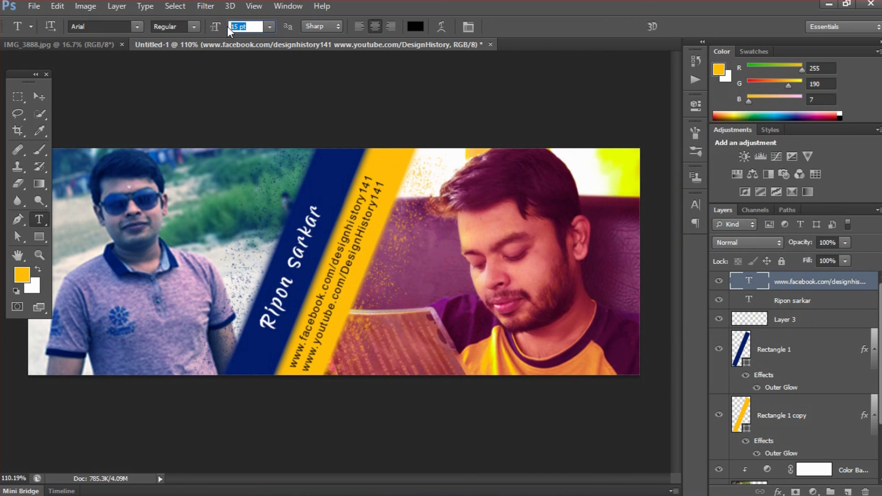
key(Return)
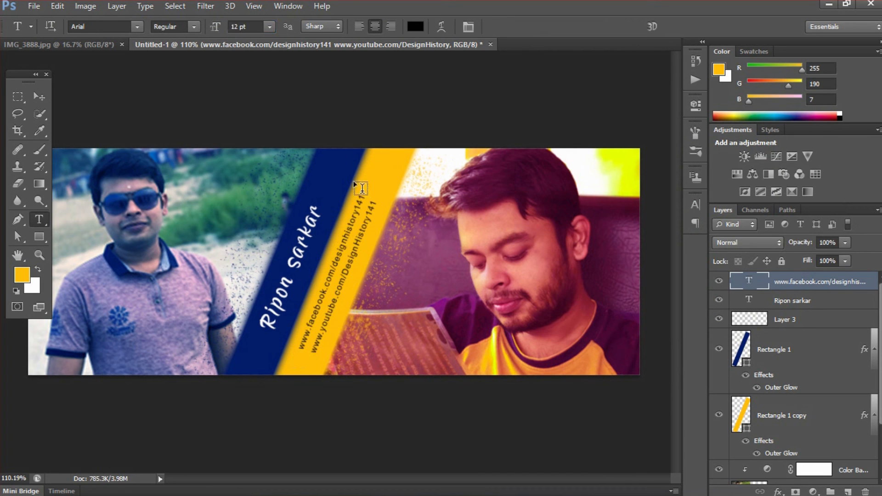
Commit the text edit and slide the URL text along the yellow stripe
click(311, 348)
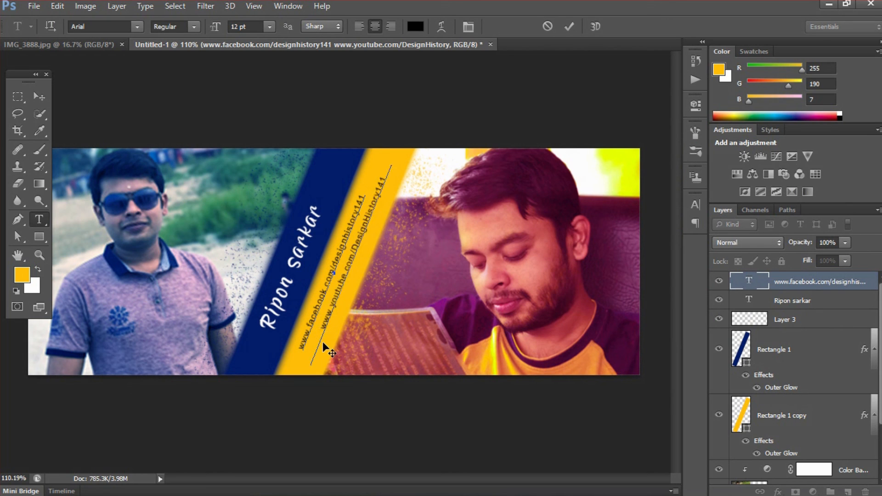
click(569, 26)
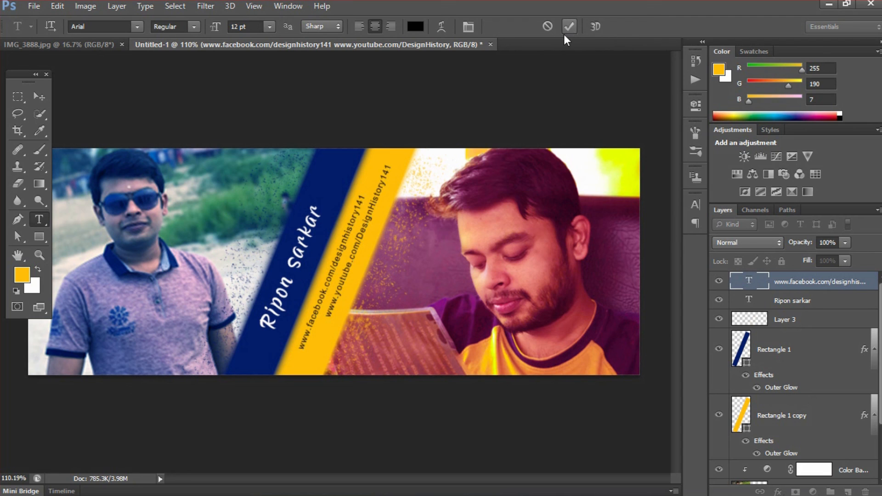
key(v)
mouse_move(373, 228)
mouse_down()
mouse_move(373, 215)
mouse_move(376, 237)
mouse_up()
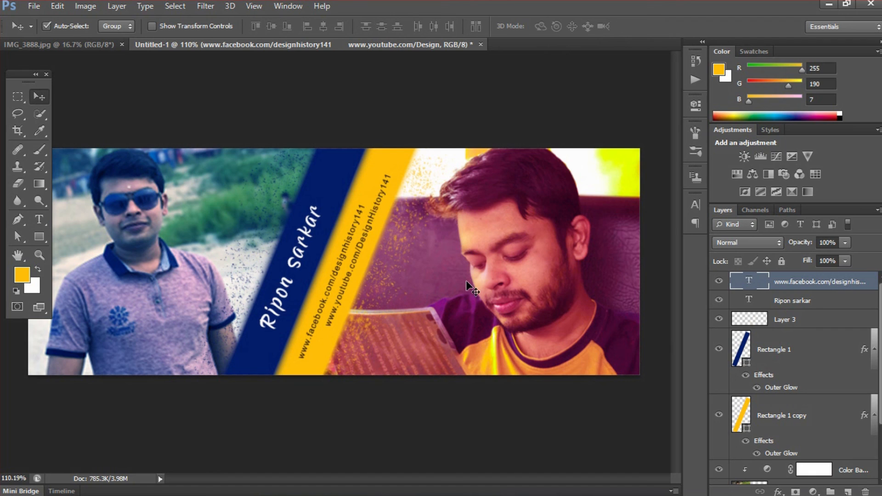
Nudge the black URL text left, up and right by a pixel or two
key(Left)
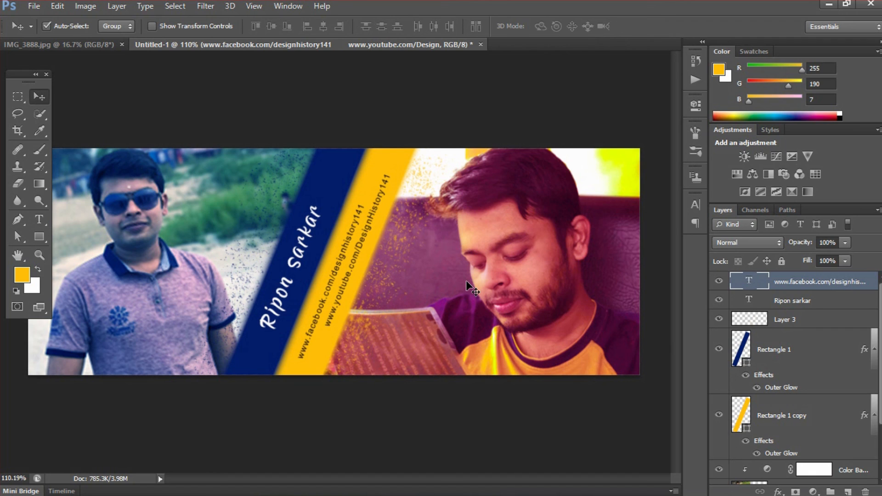
key(Up)
key(Up)
key(Up)
key(Up)
key(Up)
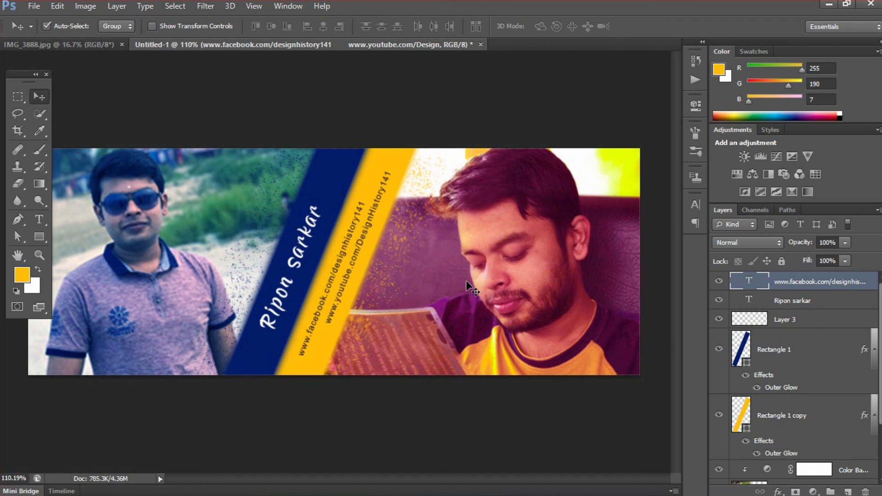
key(Left)
key(Right)
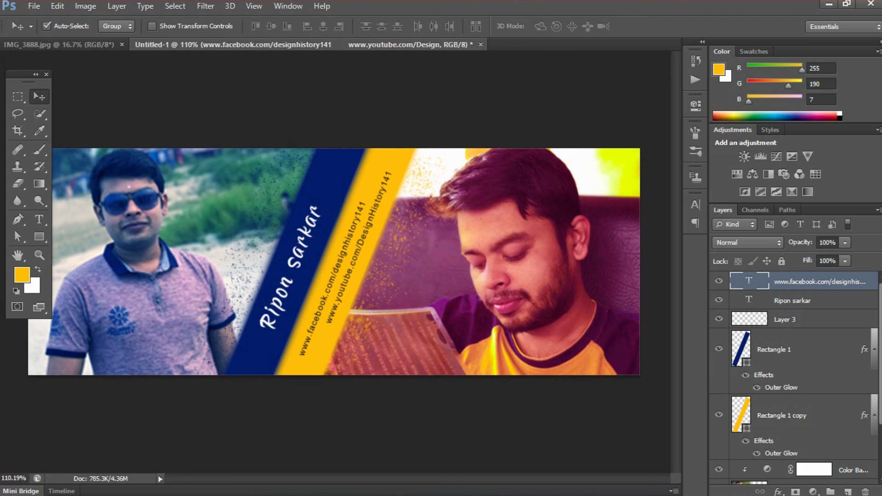
Group the five text and stripe layers into a group named Design
shift+click(815, 416)
key(ctrl+g)
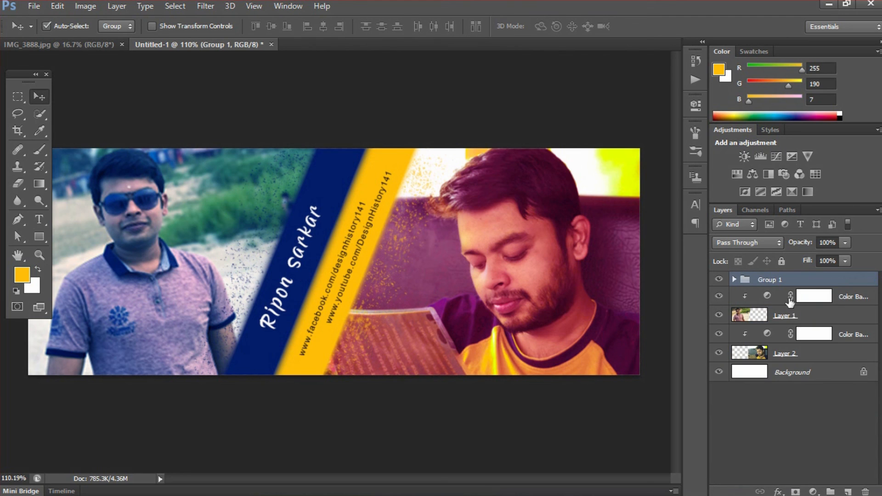
double_click(779, 280)
text(Desi)
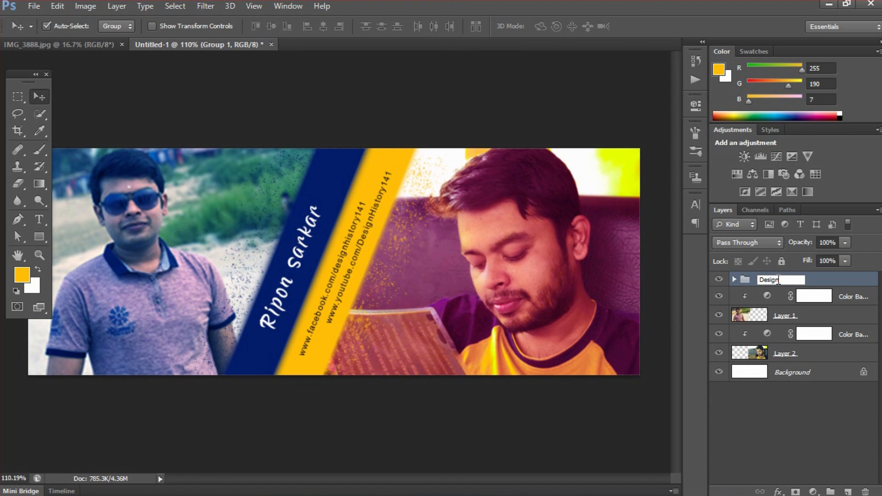
text(gn)
key(Return)
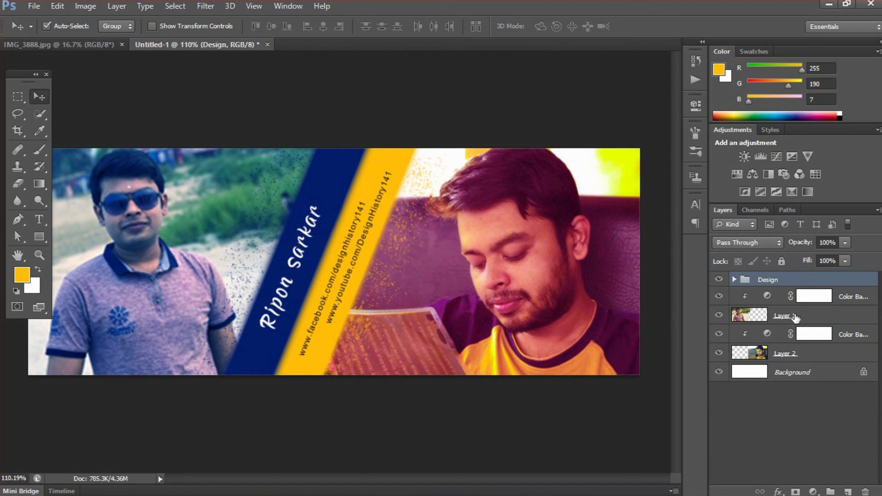
Group the photo and Color Balance layers into a group named Photo
click(814, 355)
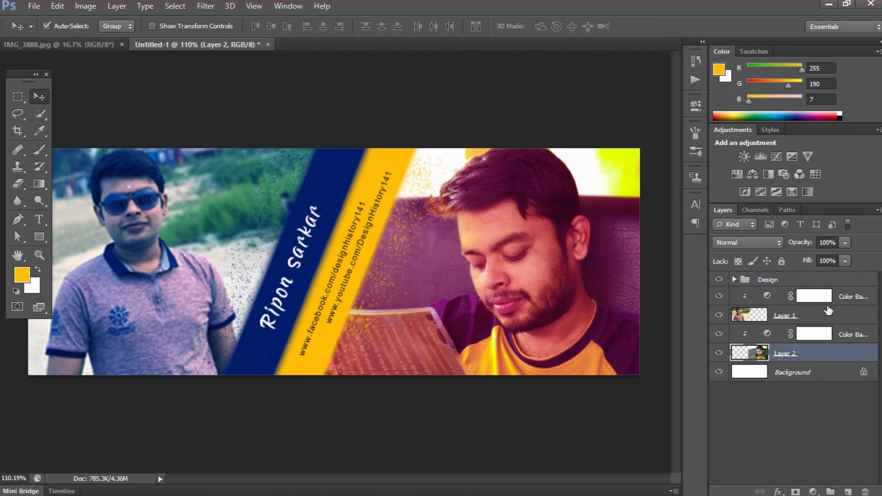
shift+click(840, 298)
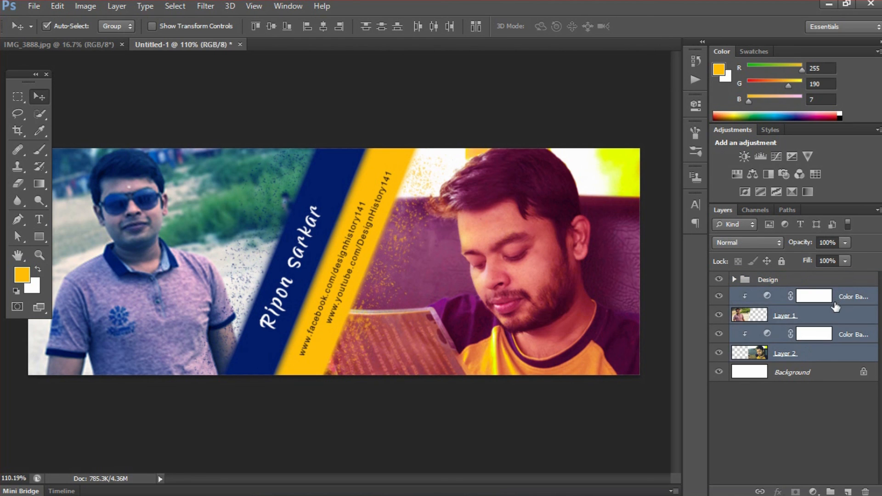
key(ctrl+g)
double_click(777, 296)
text(Photo)
key(Return)
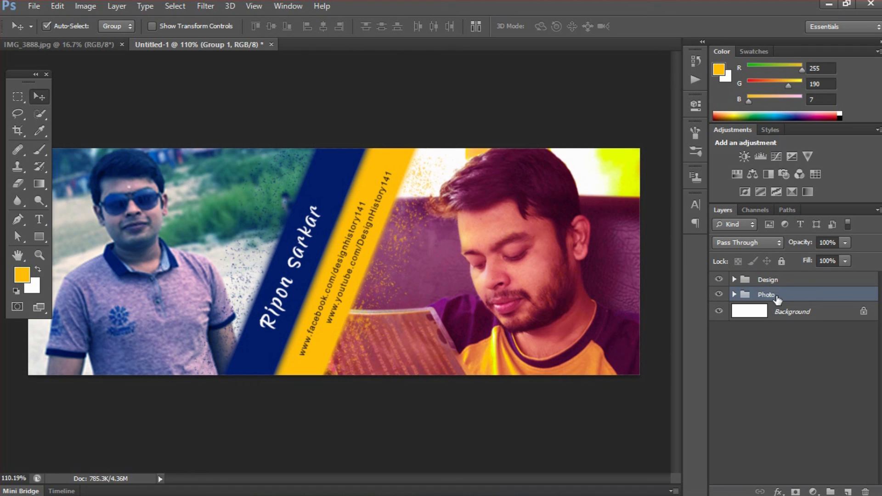